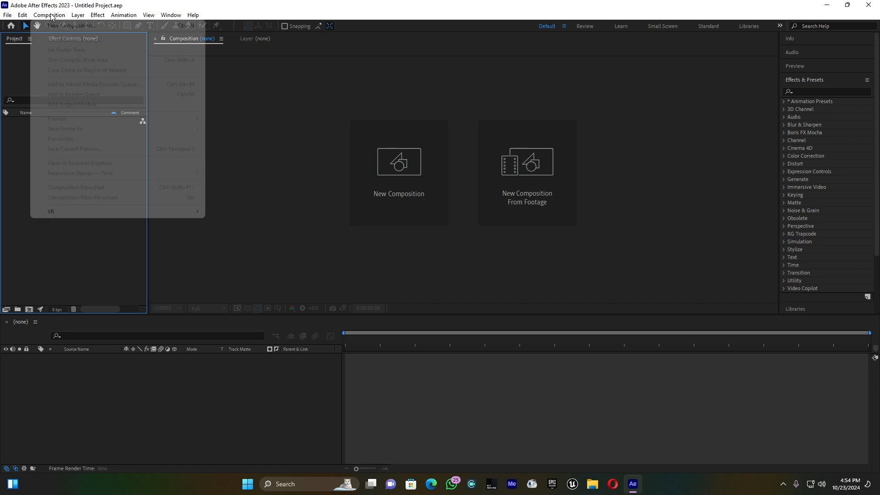
Create a new 1920x1080 composition at 25 fps with a duration of 10 seconds, named Comp 1
left_click(64, 26)
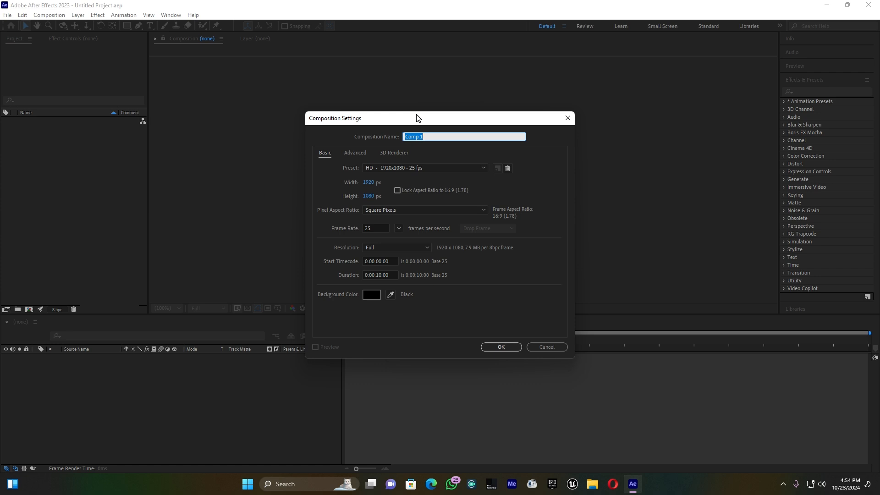
type("TE")
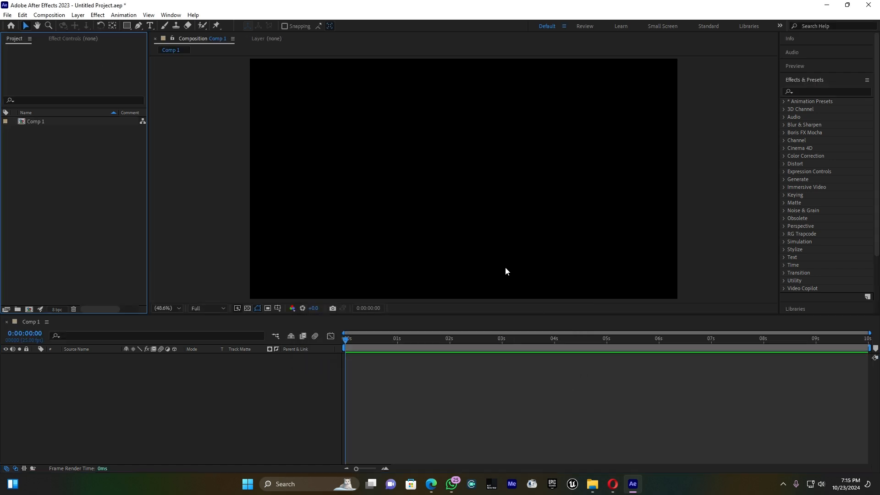
Import SNITCH.png from the PARTICAL TEXT AFTER EFFECT folder and add it as a layer to Comp 1
right_click(49, 228)
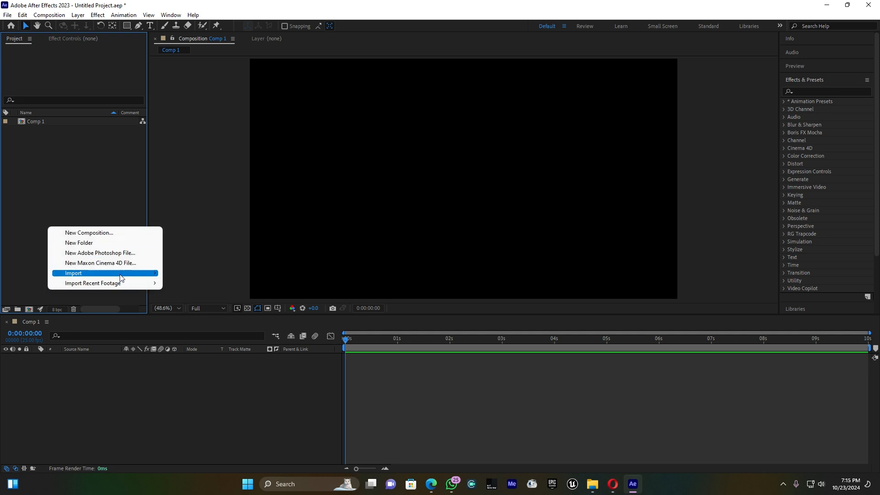
mouse_move(121, 273)
left_click(186, 274)
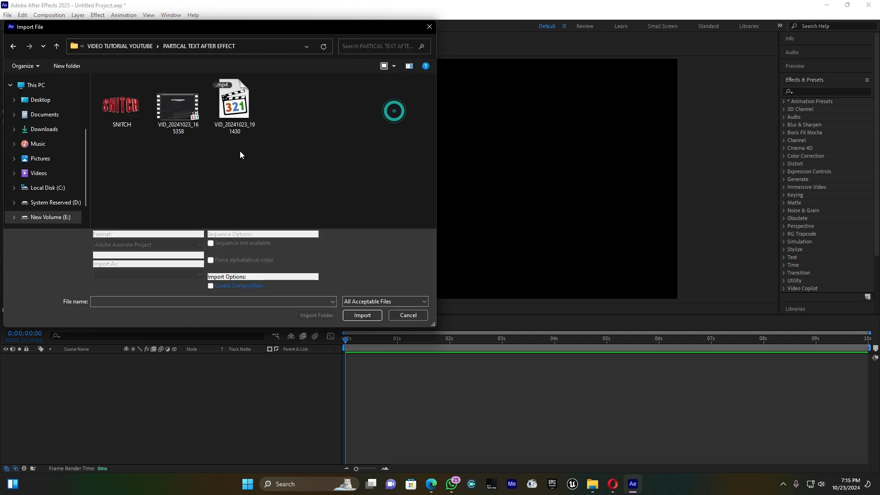
double_click(128, 111)
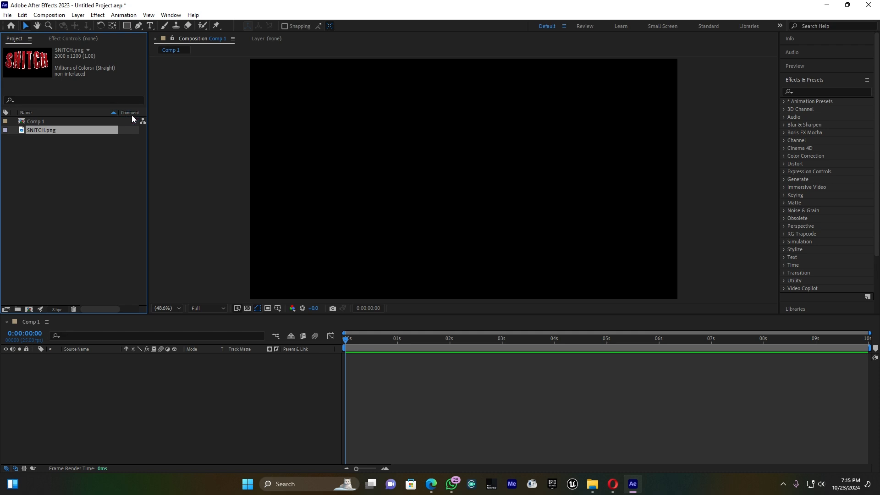
left_click_drag(66, 130, 92, 374)
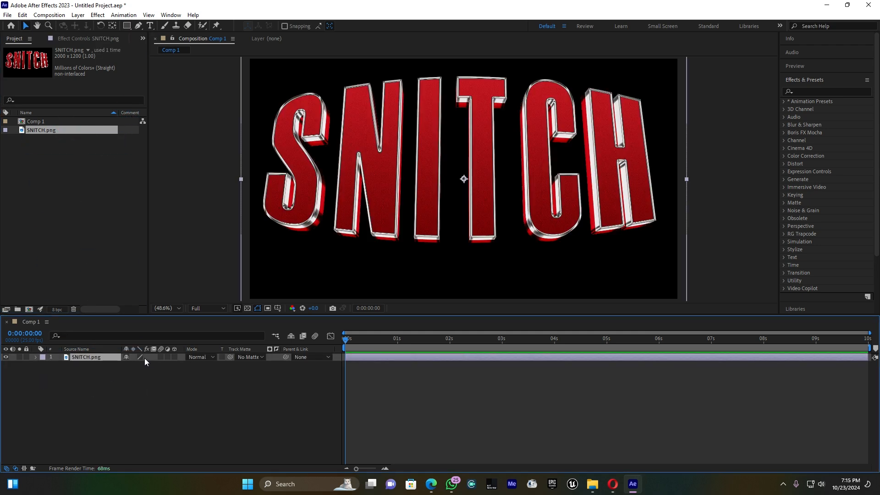
left_click(392, 139)
left_click_drag(242, 178, 268, 182)
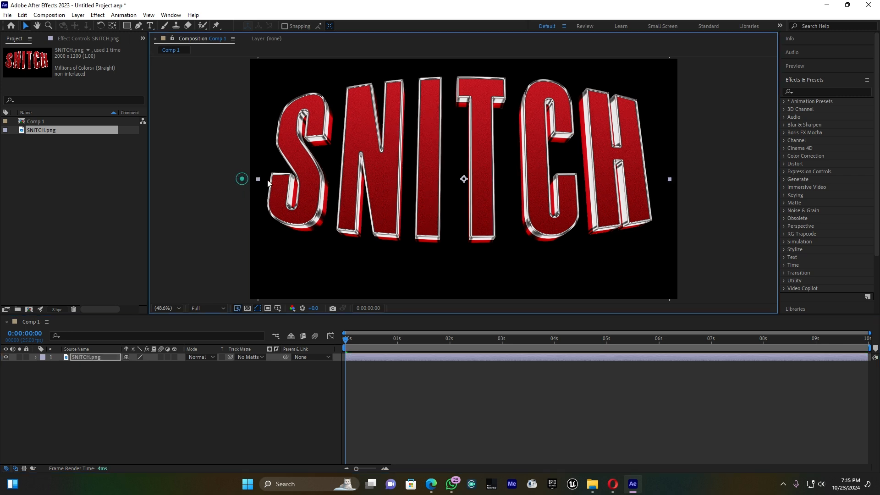
key("ctrl+z")
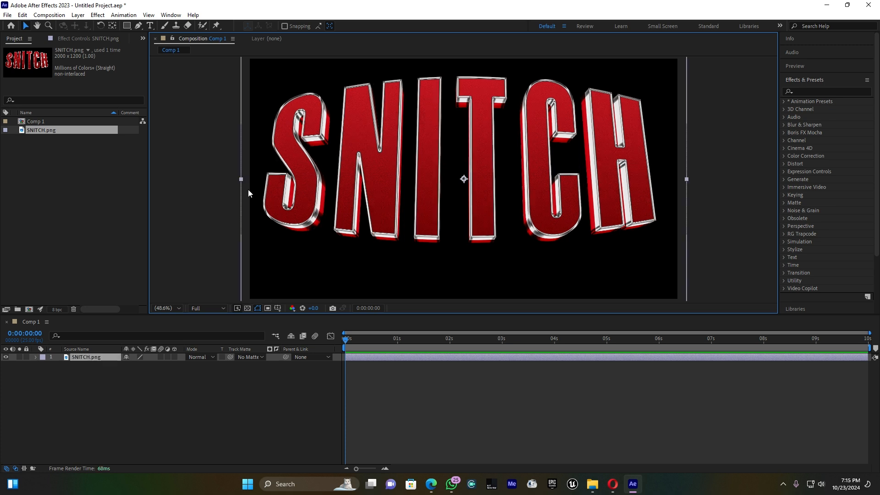
Scale the SNITCH artwork down proportionally until it sits well inside the frame, and move it slightly lower to centre the lettering
left_click_drag(240, 180, 257, 180)
scroll(405, 186, "down", 2)
left_click_drag(571, 111, 528, 137)
scroll(505, 155, "up", 2)
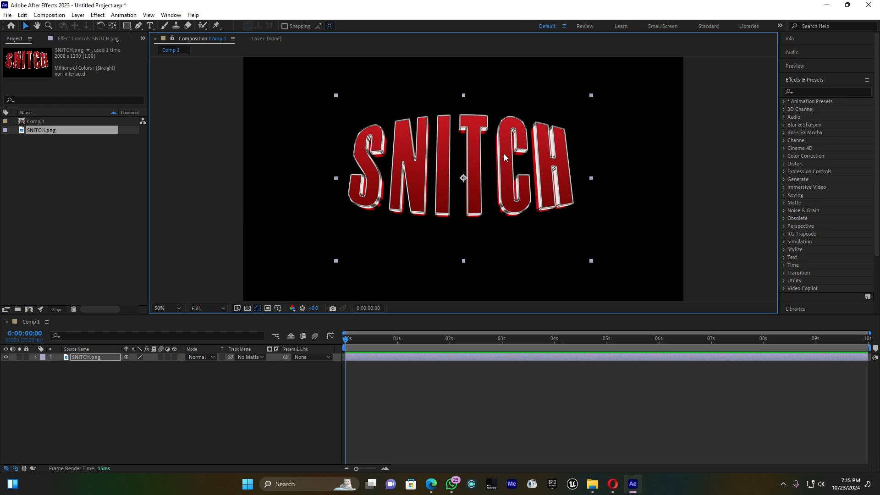
left_click(168, 310)
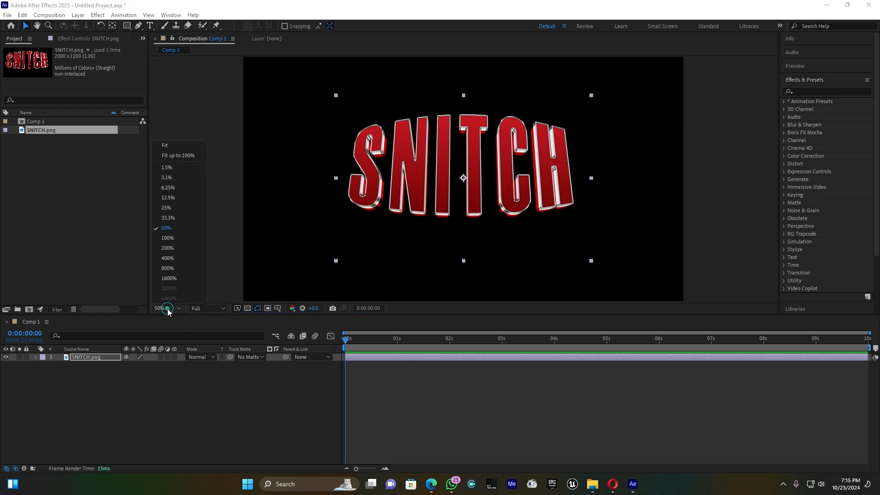
left_click(185, 156)
left_click_drag(523, 183, 523, 195)
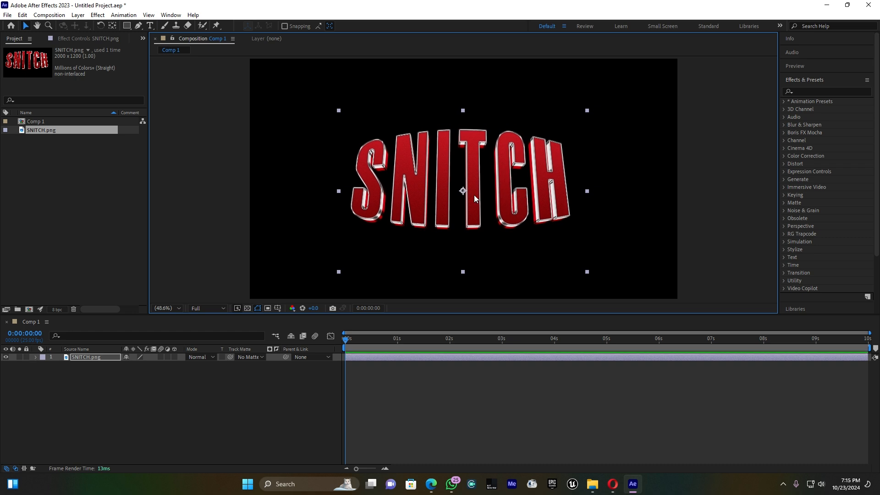
Pre-compose the SNITCH.png layer as "text", moving all attributes into the new composition
right_click(87, 359)
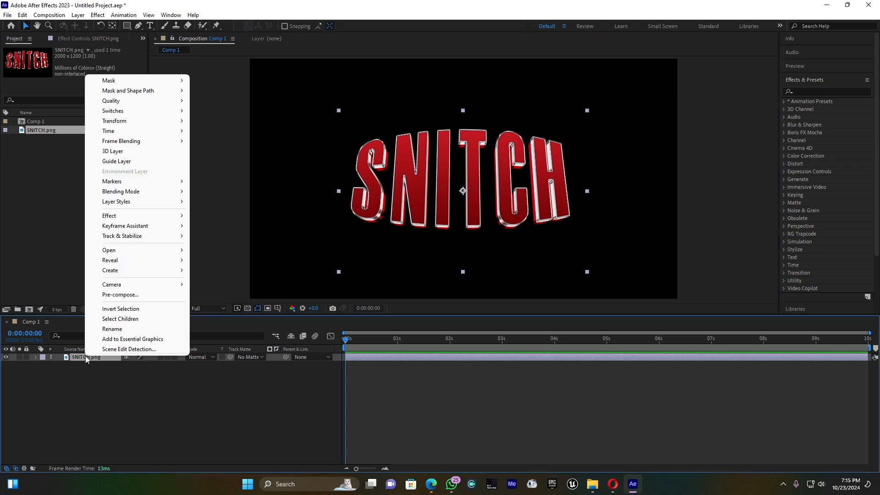
left_click(120, 295)
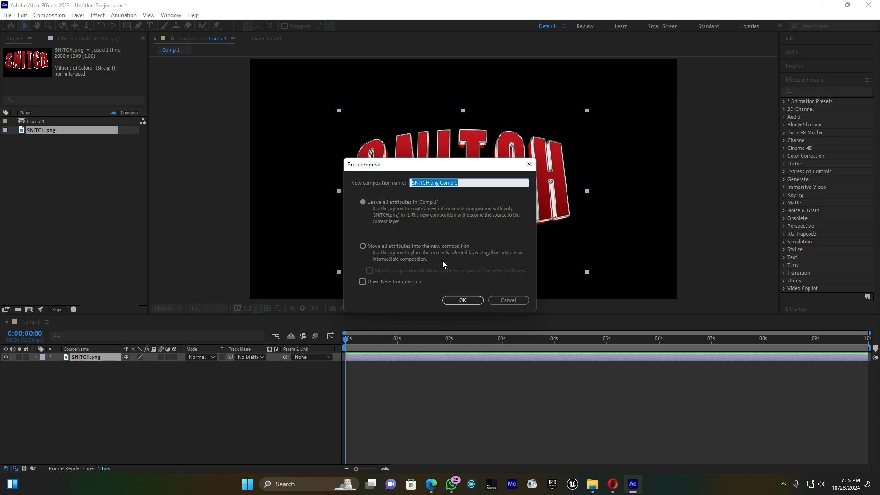
left_click(363, 246)
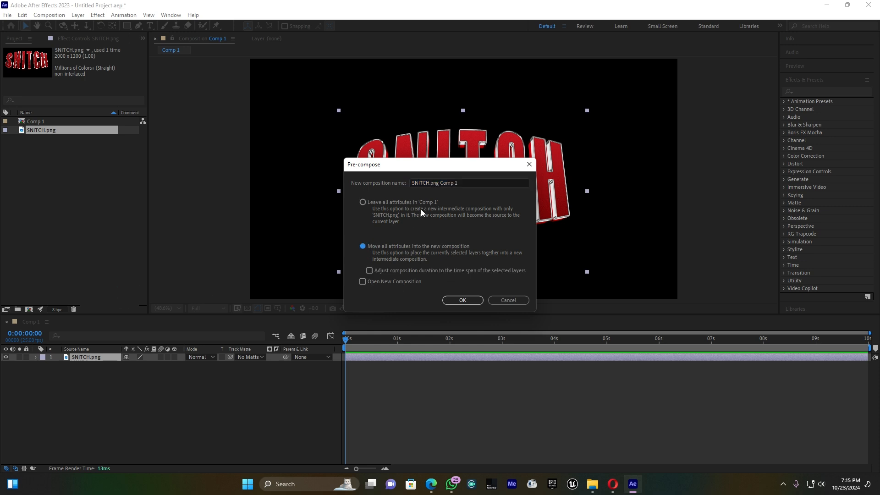
left_click(449, 183)
key("ctrl+a")
type("tex")
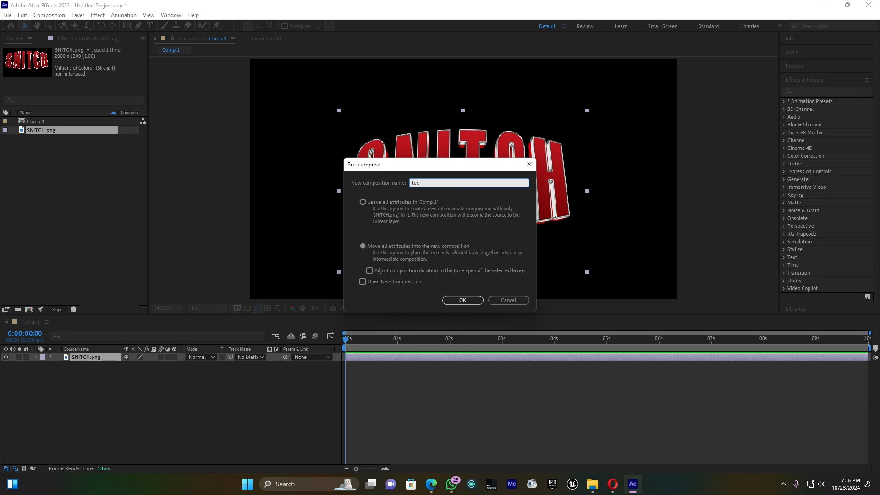
key("Return")
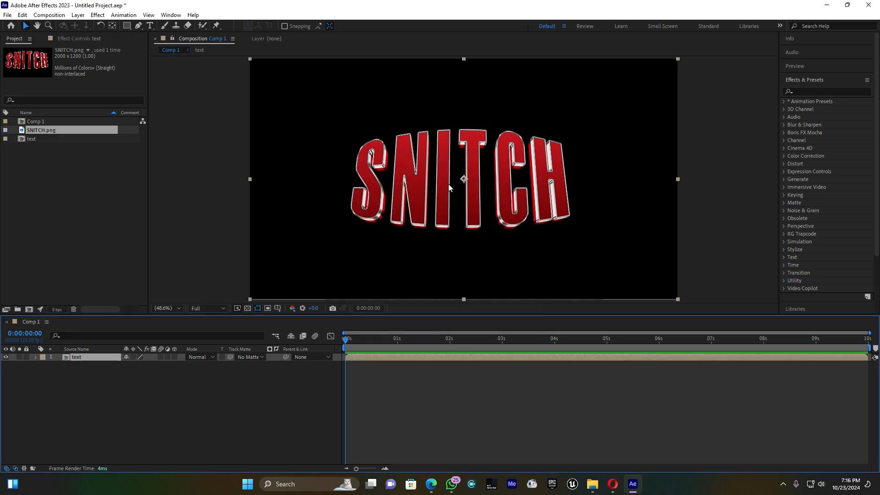
Draw a tall rectangular mask around the letter S on the text layer and enable Mask Path keyframing at 0 seconds
left_click(127, 26)
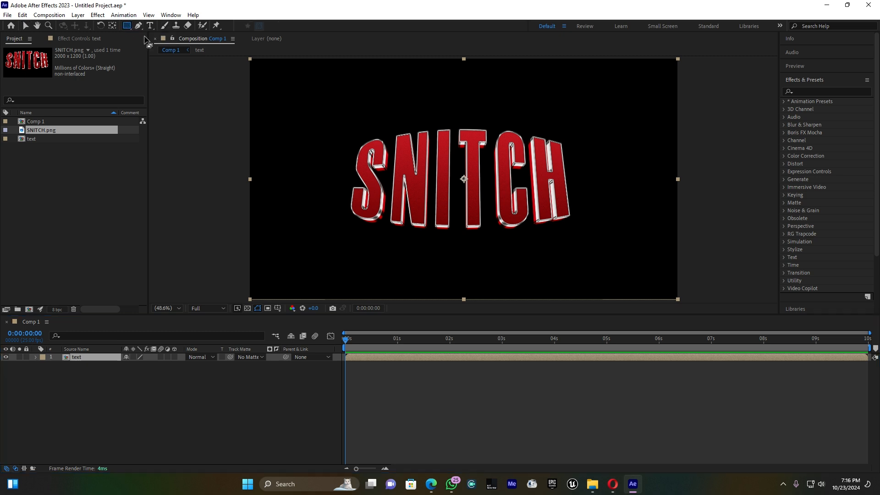
left_click_drag(313, 76, 388, 274)
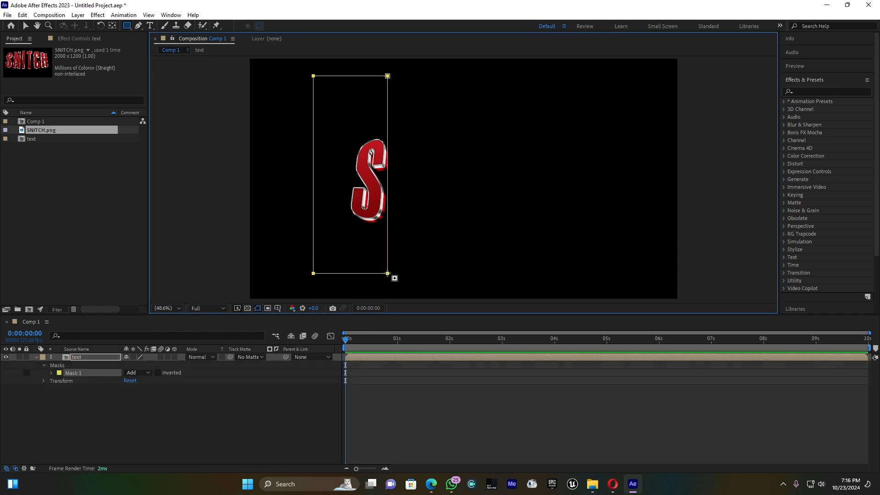
left_click(52, 373)
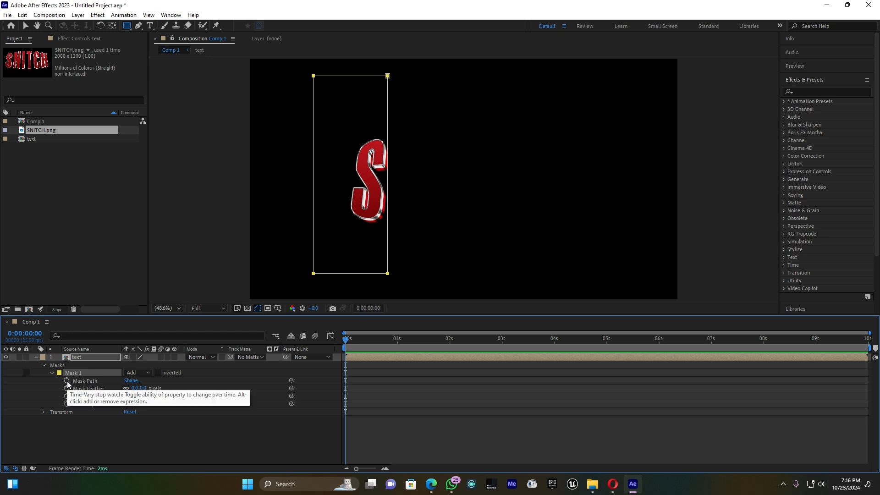
left_click(67, 381)
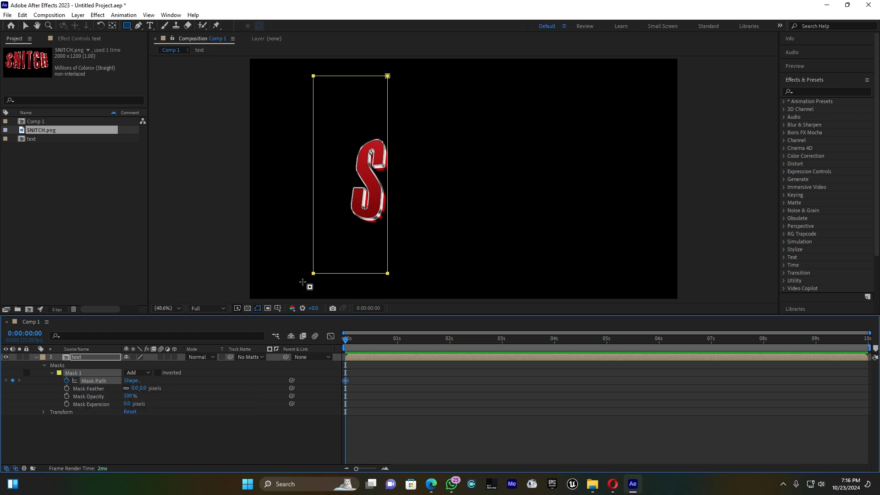
Move the whole mask left of the lettering at 0 seconds so that it no longer covers the S
key("v")
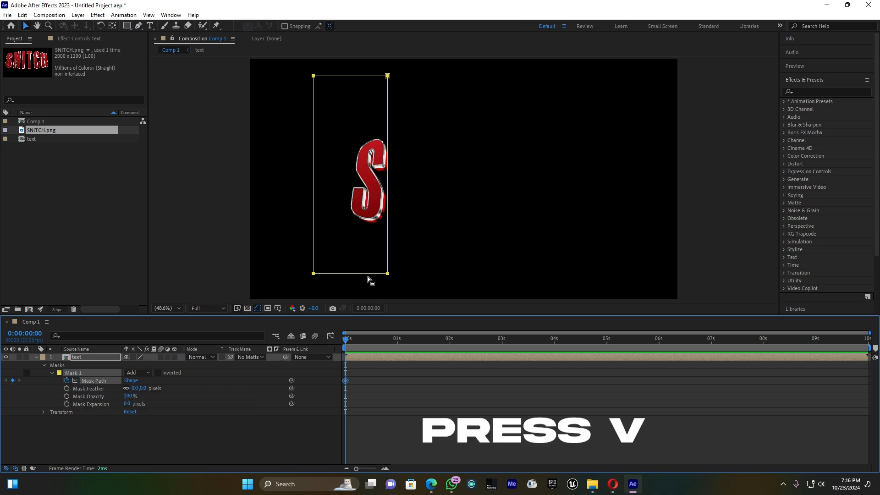
double_click(387, 259)
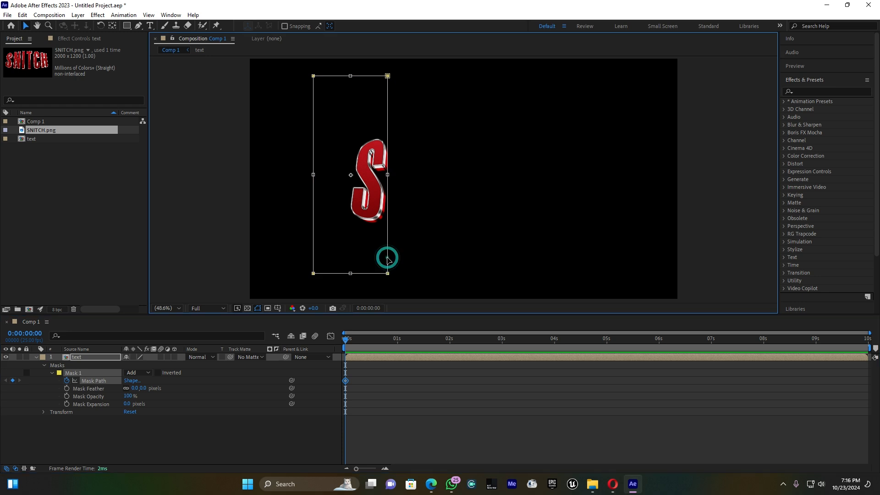
left_click_drag(372, 255, 330, 257)
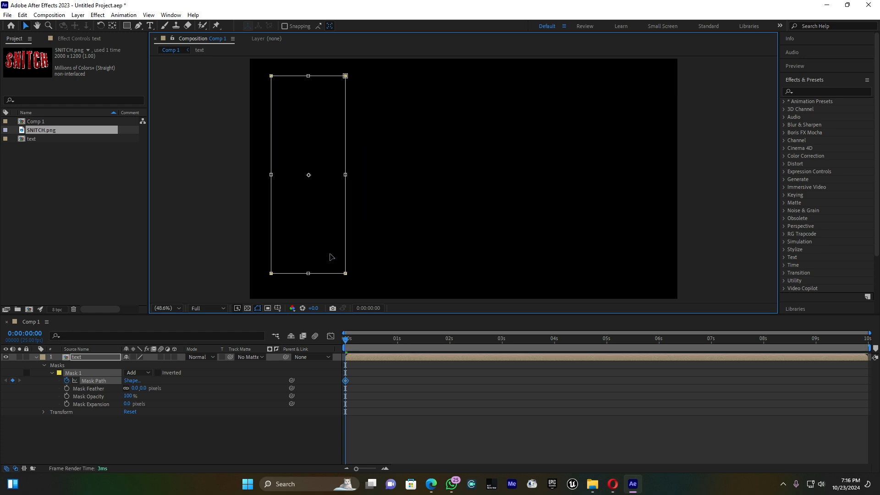
At 3 seconds, move the whole mask past the letter H to the right of the lettering, adding a second Mask Path keyframe
left_click_drag(346, 342, 502, 350)
double_click(346, 268)
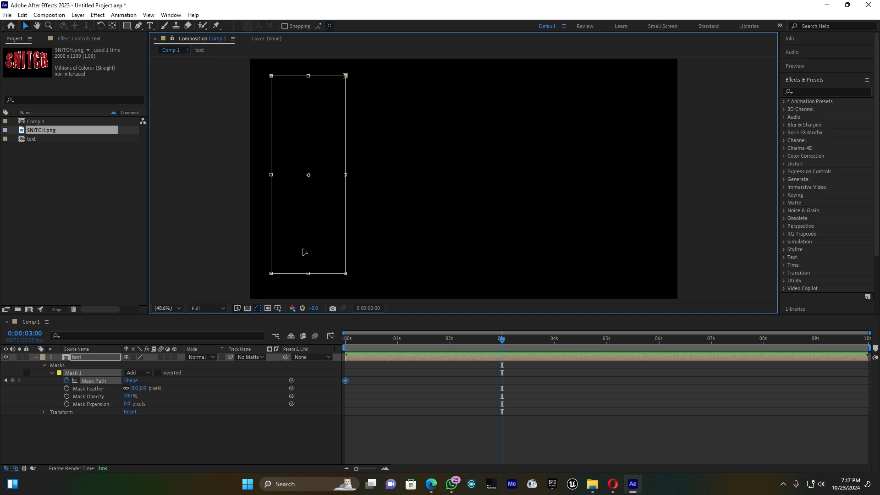
left_click_drag(304, 252, 621, 252)
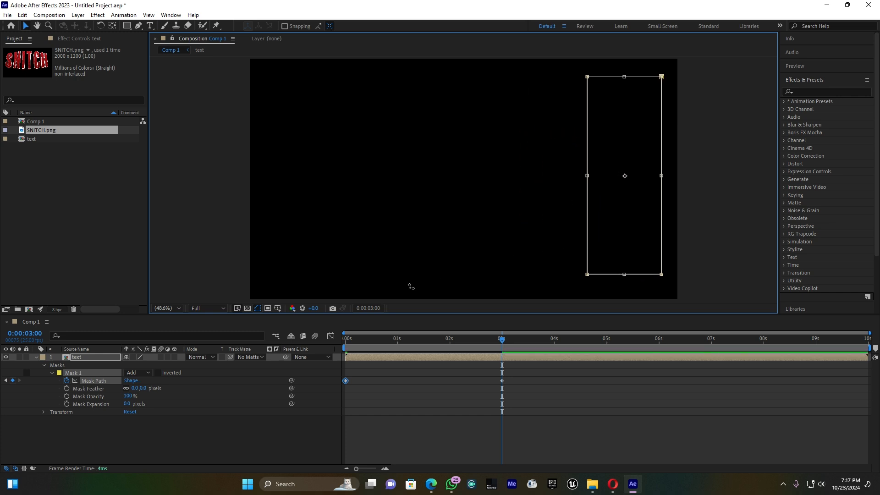
Play the mask animation from the start of the composition to check the reveal sweeping across the lettering
left_click_drag(369, 340, 329, 342)
key("space")
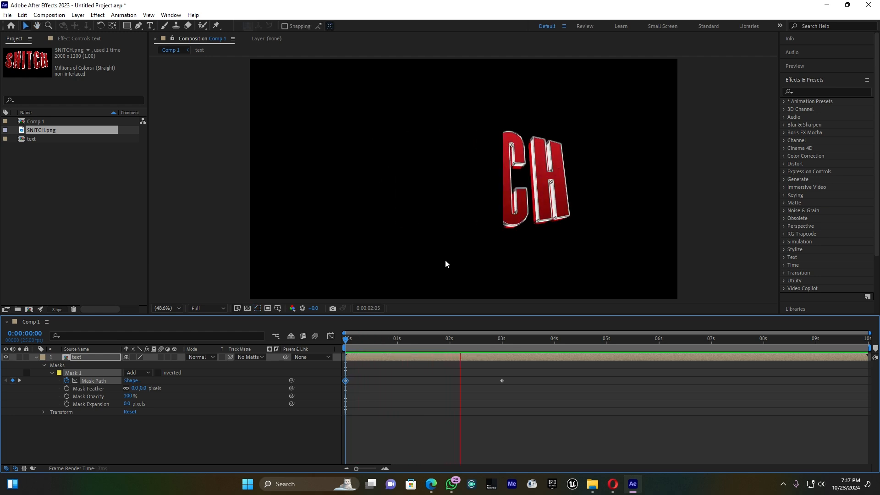
key("space")
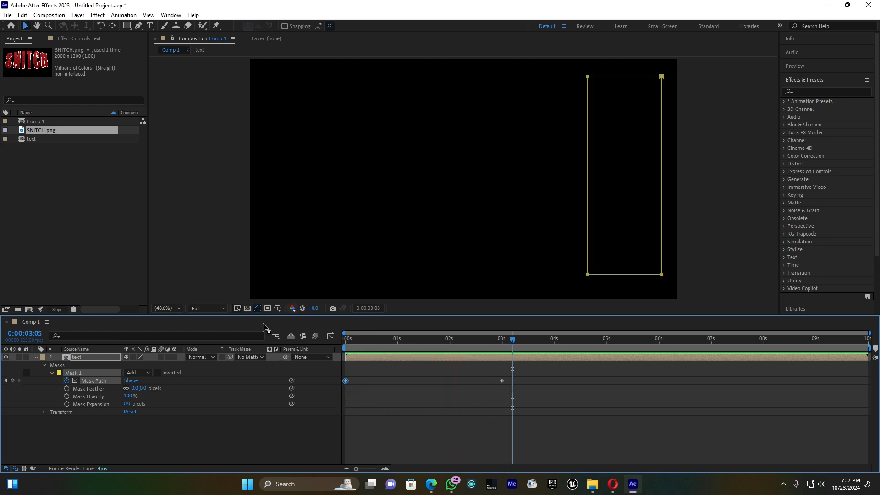
With the playhead at 0:00:01:08, set Mask 1's feather to 151 pixels and collapse the text layer's properties
left_click_drag(513, 345, 414, 344)
left_click_drag(134, 388, 202, 388)
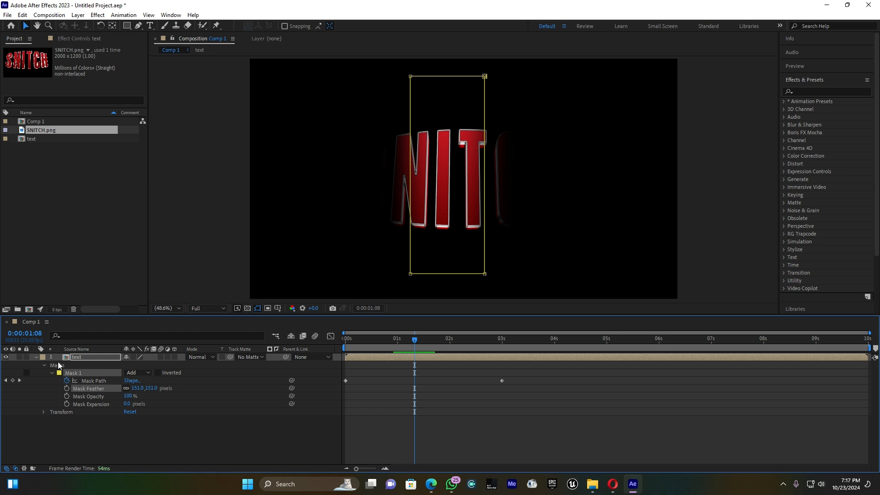
left_click(39, 356)
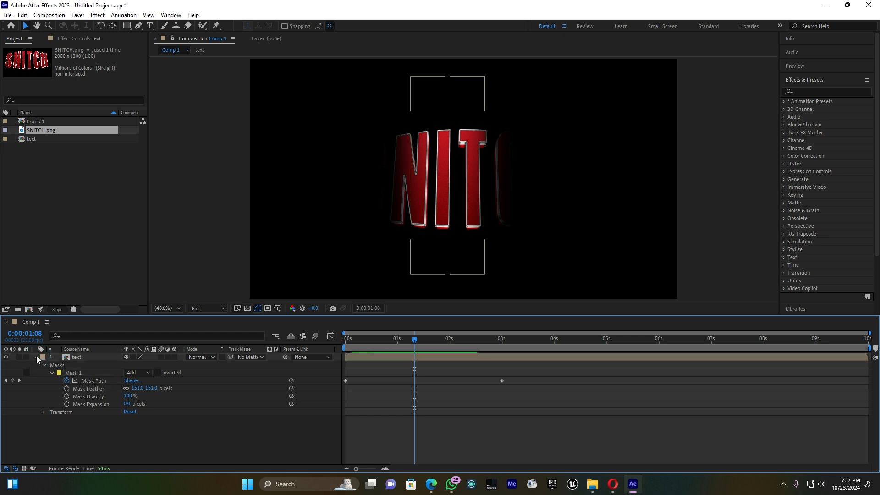
left_click(36, 356)
Pre-compose the masked text layer as "text emmiter", moving all attributes into the new composition
right_click(81, 357)
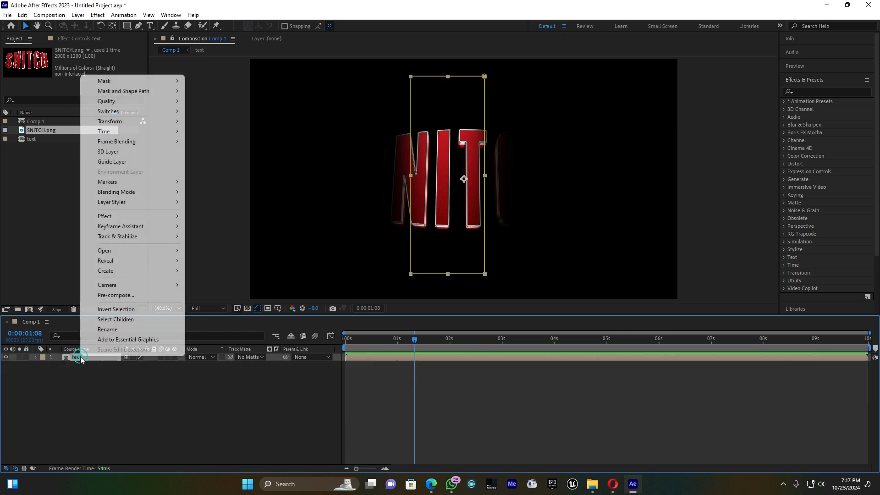
left_click(120, 296)
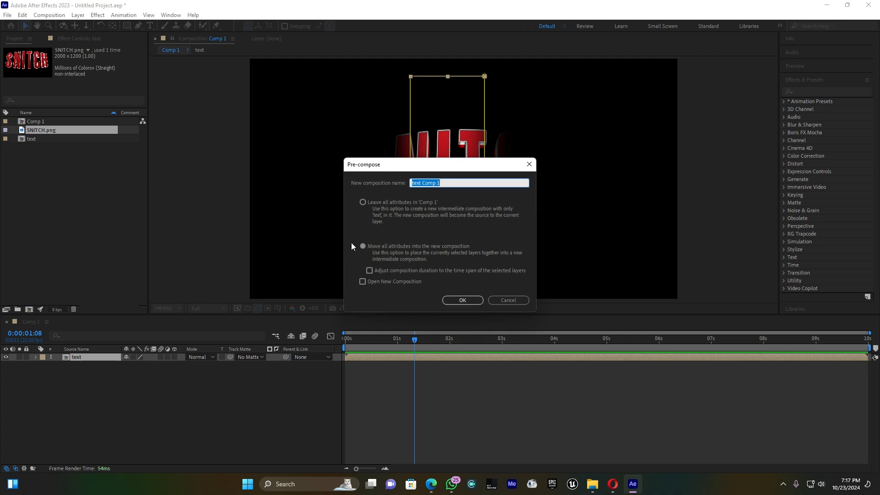
left_click(365, 247)
left_click_drag(459, 182, 372, 184)
type("ter")
key("Return")
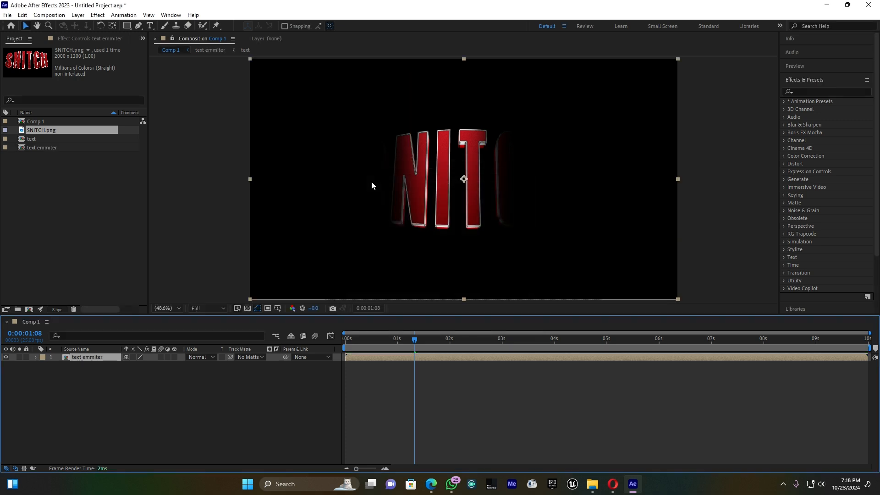
Make the text emmiter layer a 3D layer and hide it
left_click(175, 357)
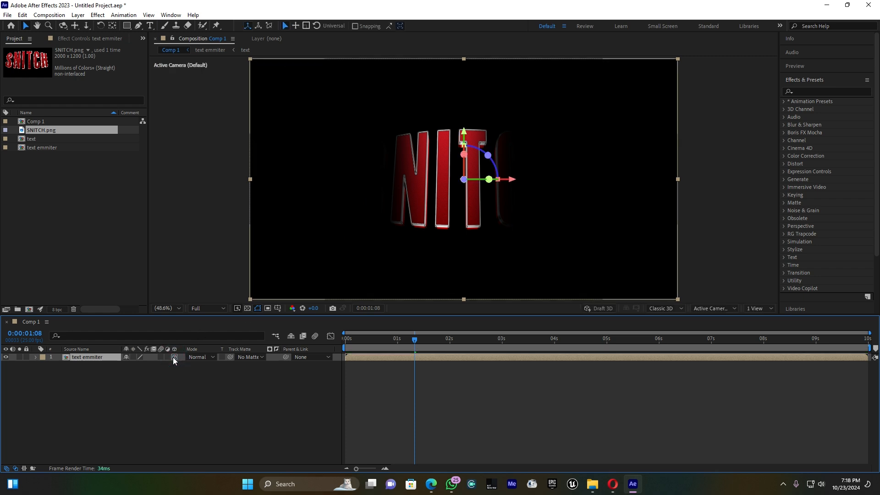
left_click(5, 358)
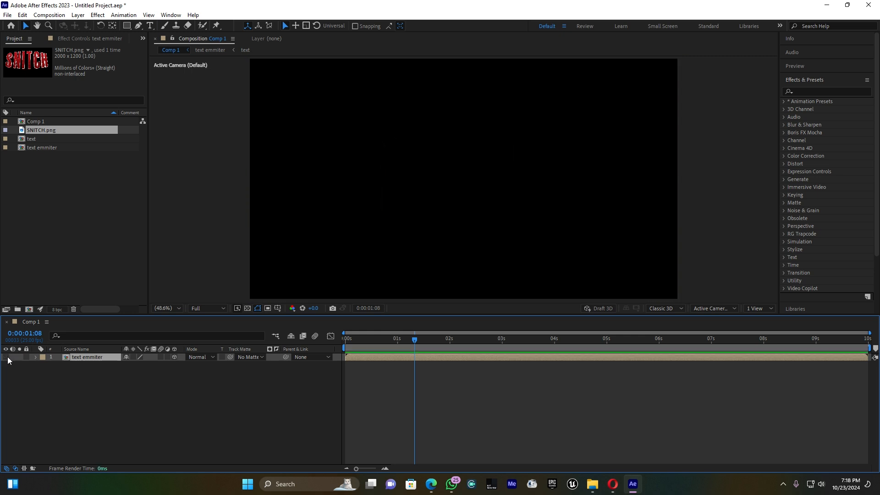
Create a full-composition black (000000) solid named "particular"
right_click(100, 397)
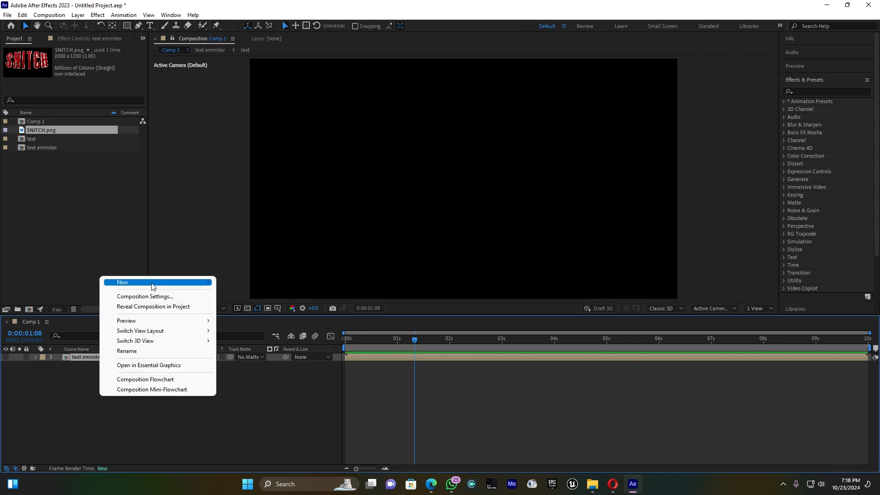
left_click(128, 270)
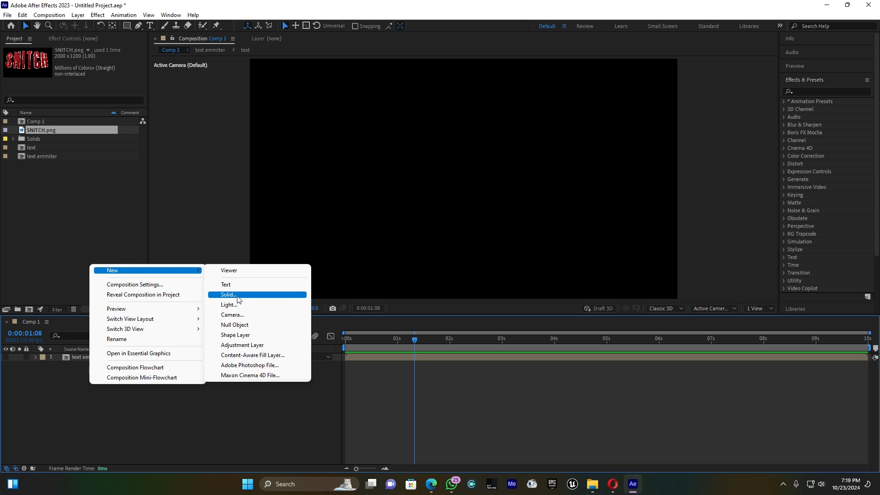
left_click(238, 294)
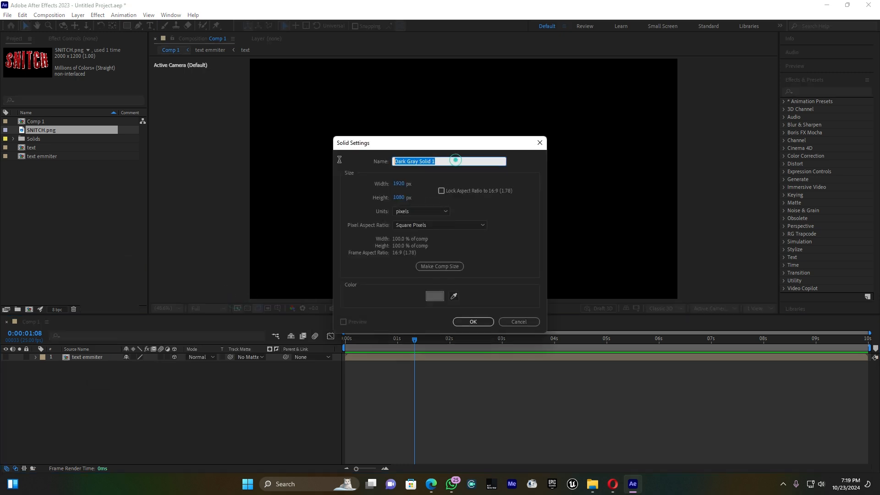
type("particular")
left_click(434, 296)
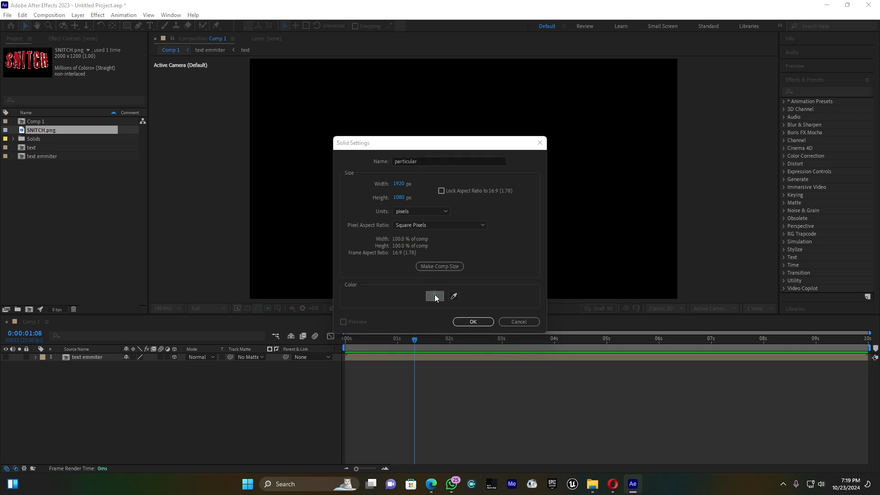
type("000000")
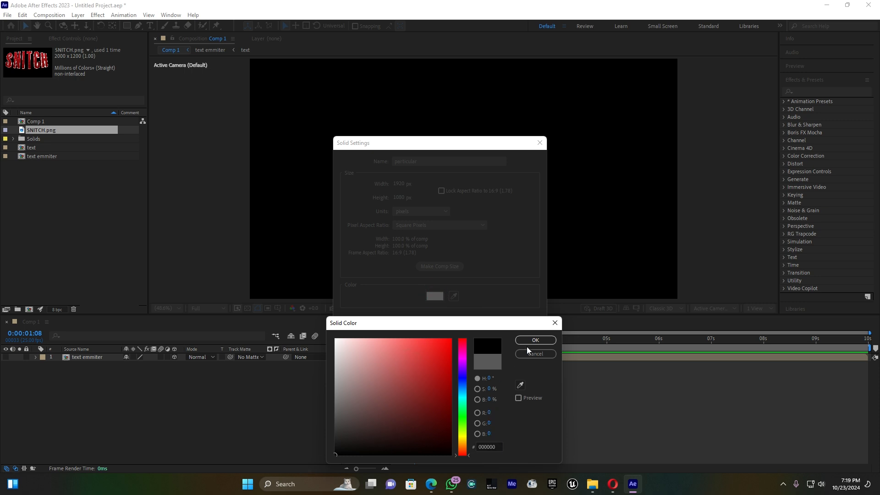
left_click(532, 342)
left_click(476, 319)
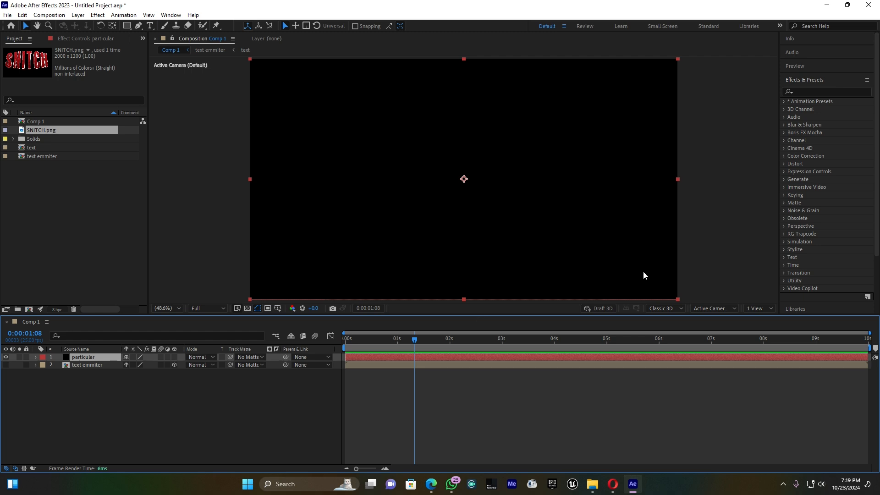
Apply the RG Trapcode Particular effect to the particular solid and scrub to 0:00:01:22 to preview the particles
left_click(827, 91)
type("partic")
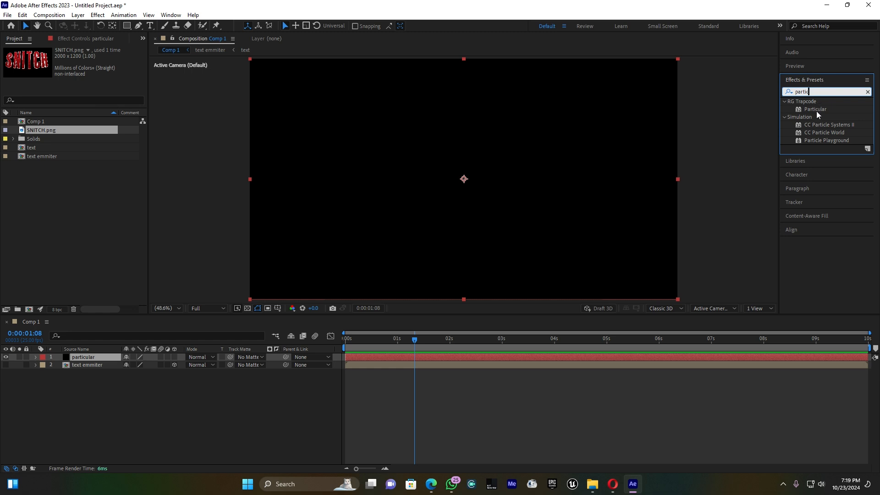
left_click(816, 112)
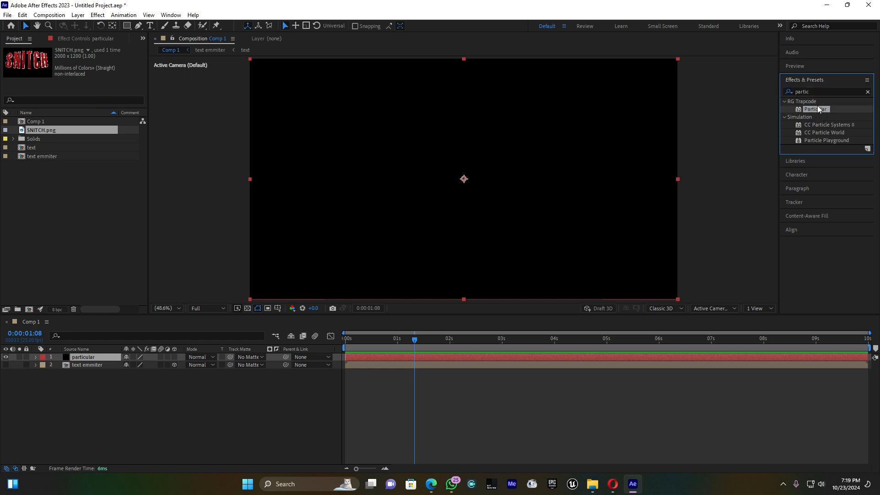
left_click_drag(816, 109, 84, 356)
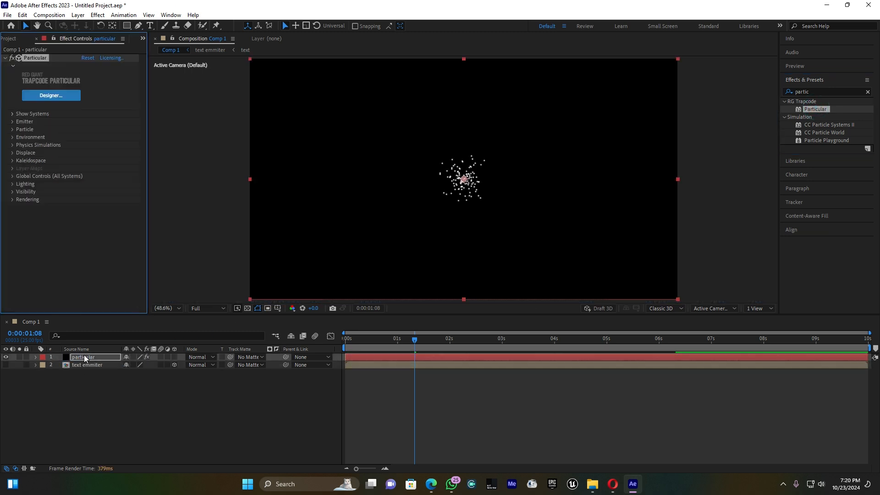
left_click_drag(415, 341, 443, 351)
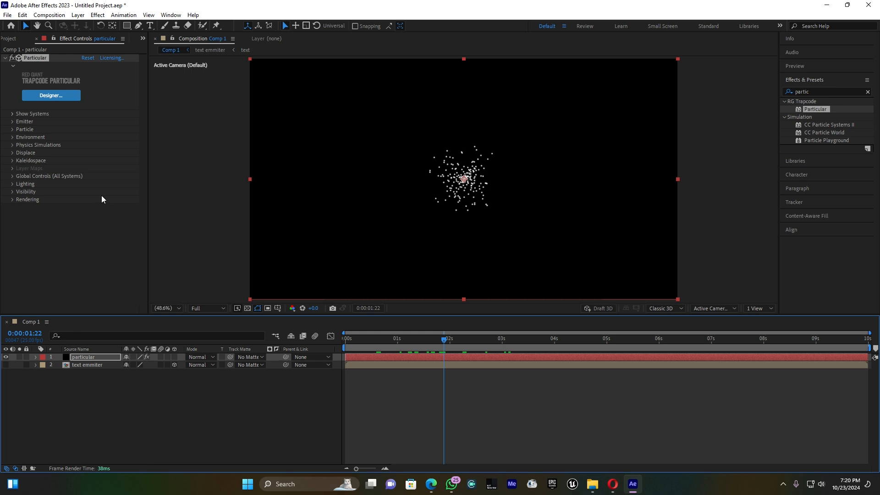
Set Particular's emitter Particles/sec to 30000
left_click(12, 121)
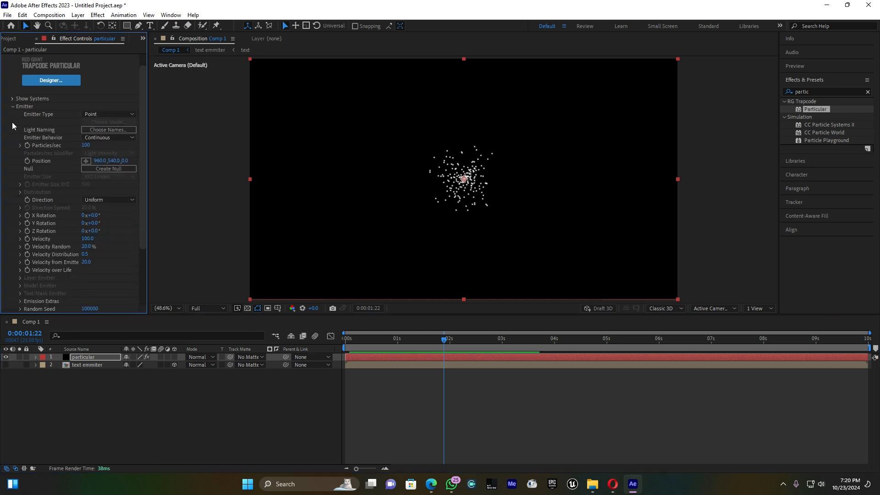
left_click(85, 145)
type("30000")
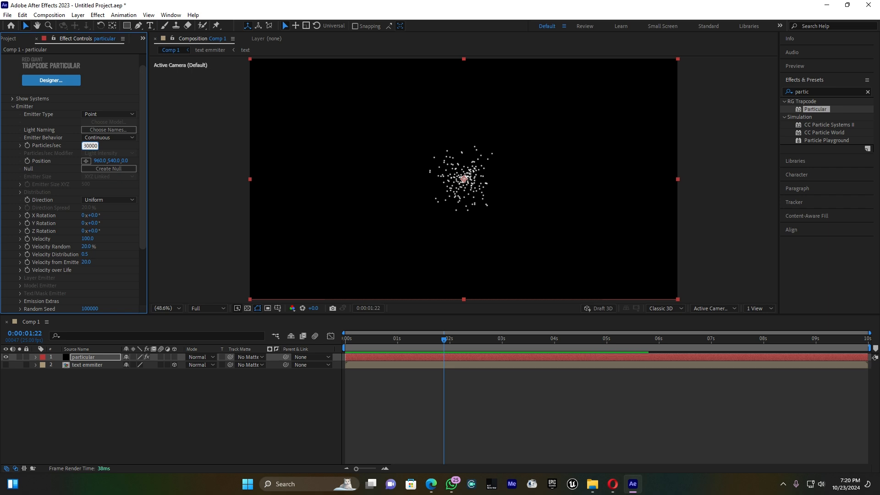
key("Return")
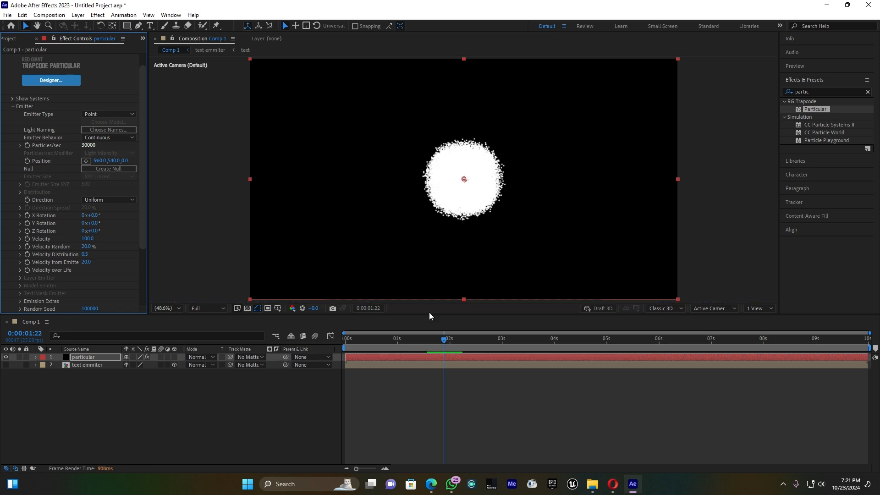
Keyframe Particles/sec at its current rate at 0:00:03:00 and at 0 one frame later, at 0:00:03:01
left_click_drag(444, 340, 504, 340)
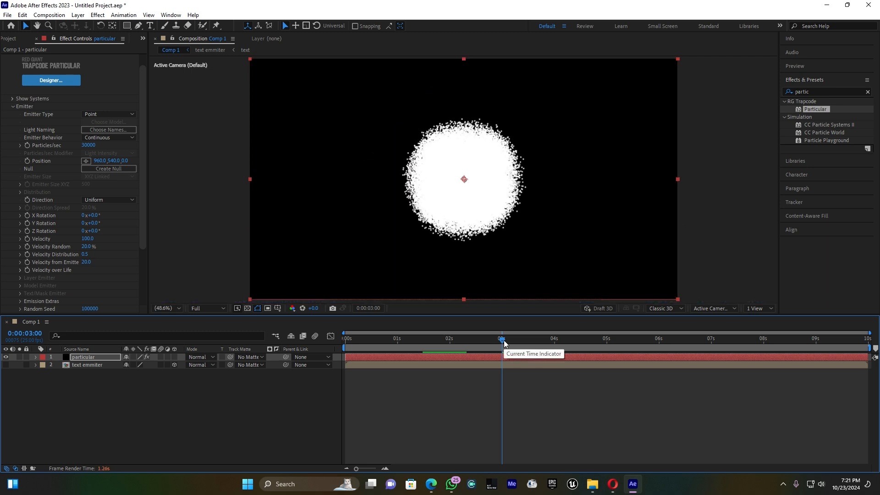
left_click(26, 146)
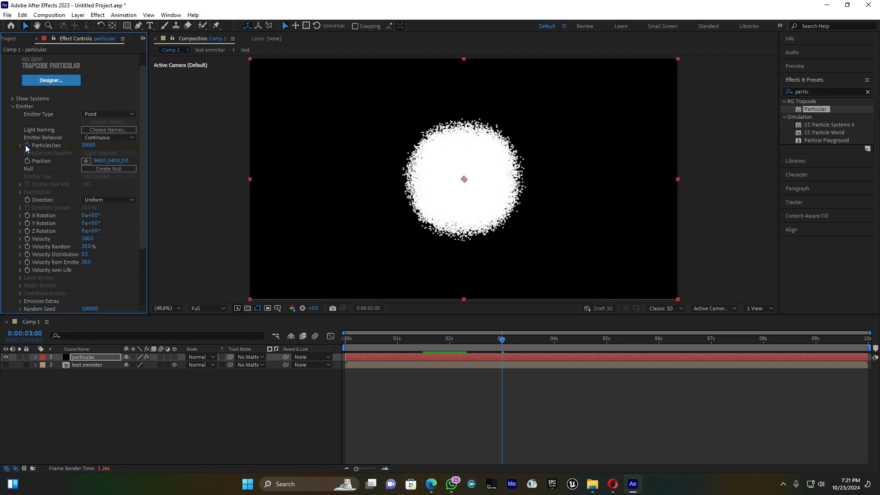
left_click_drag(356, 469, 381, 471)
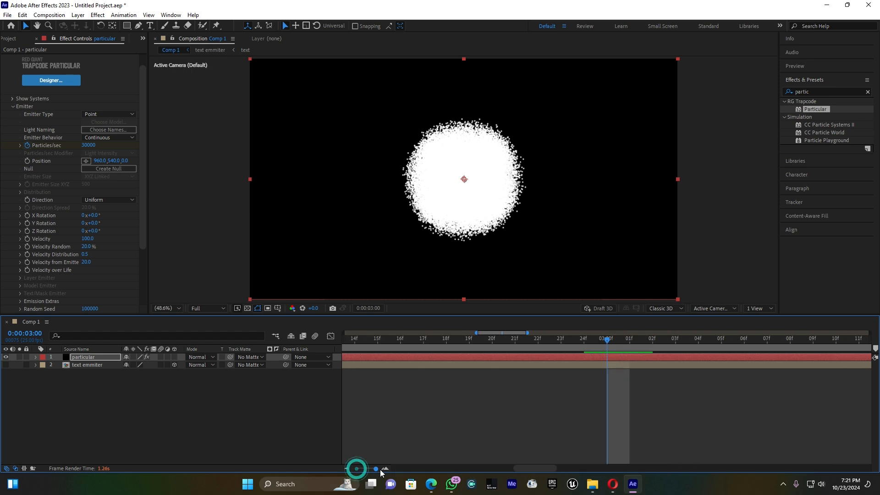
left_click(607, 341)
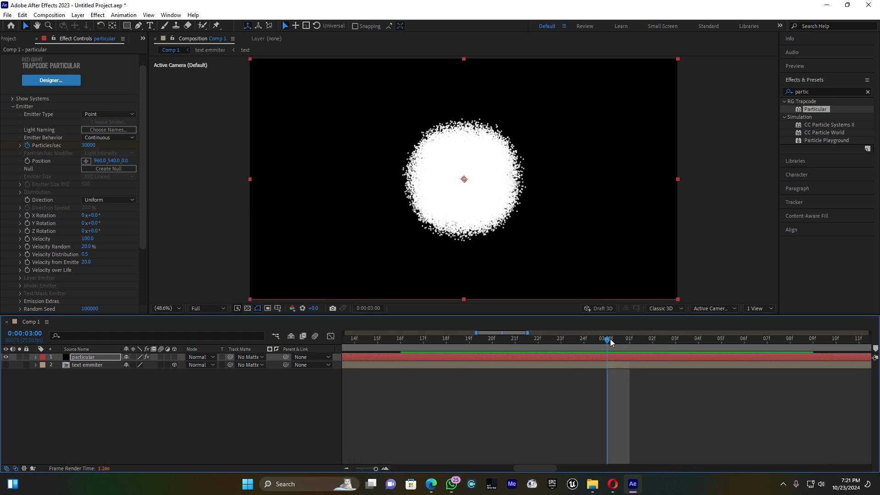
left_click(621, 342)
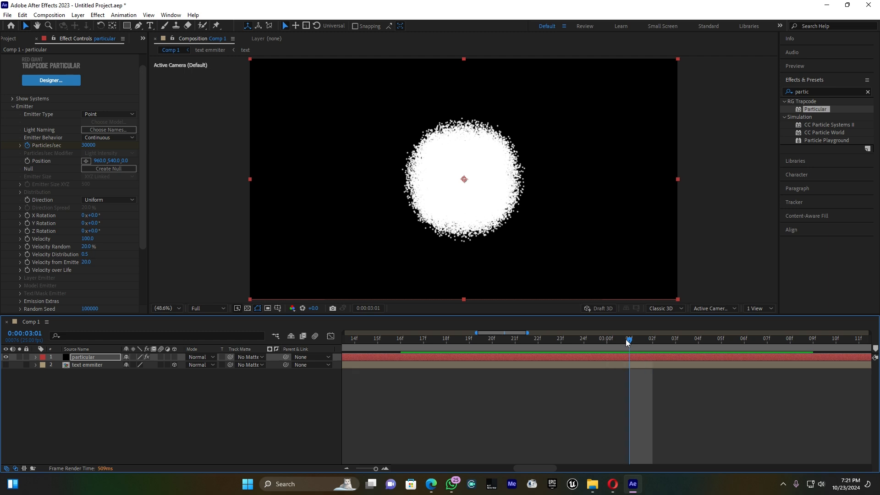
left_click(88, 145)
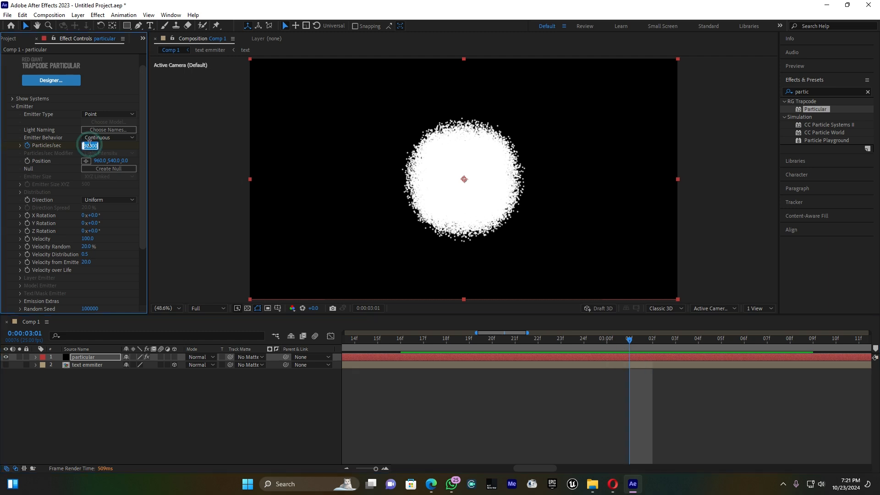
type("0")
left_click(185, 146)
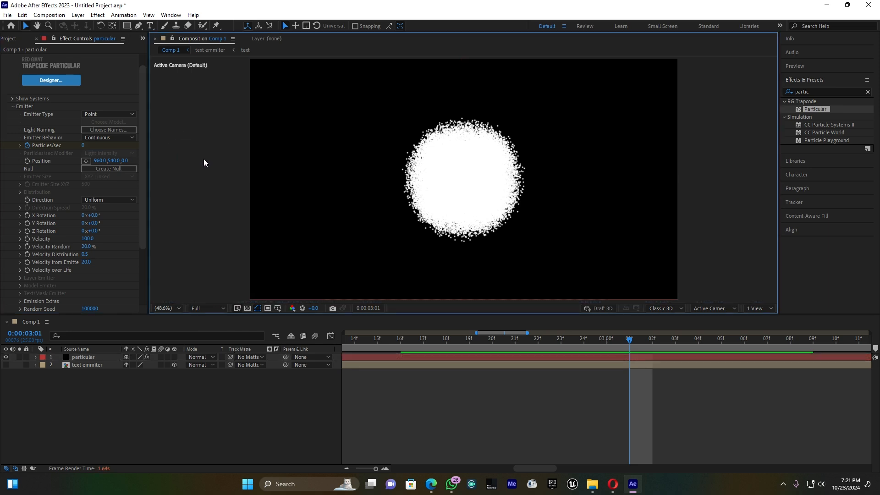
Temporarily show only the text emmiter layer to check where its reveal ends, then restore both layers' visibility at 0:00:02:23
left_click(6, 365)
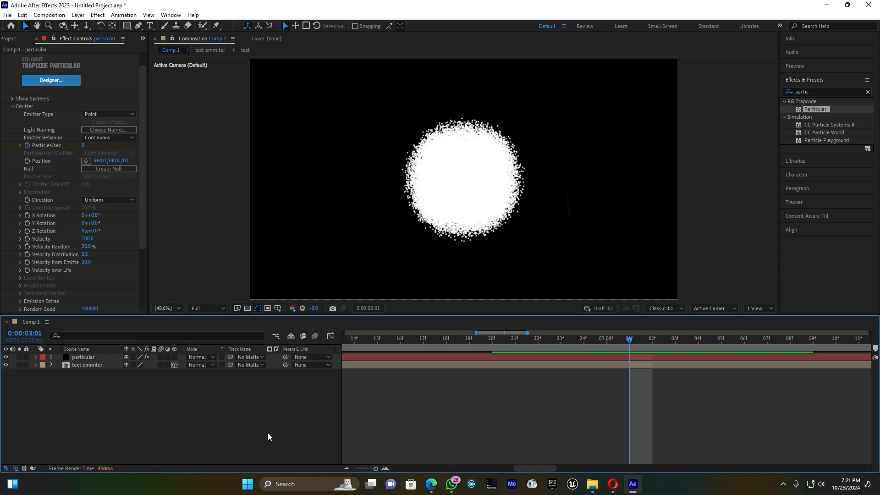
left_click_drag(375, 469, 352, 468)
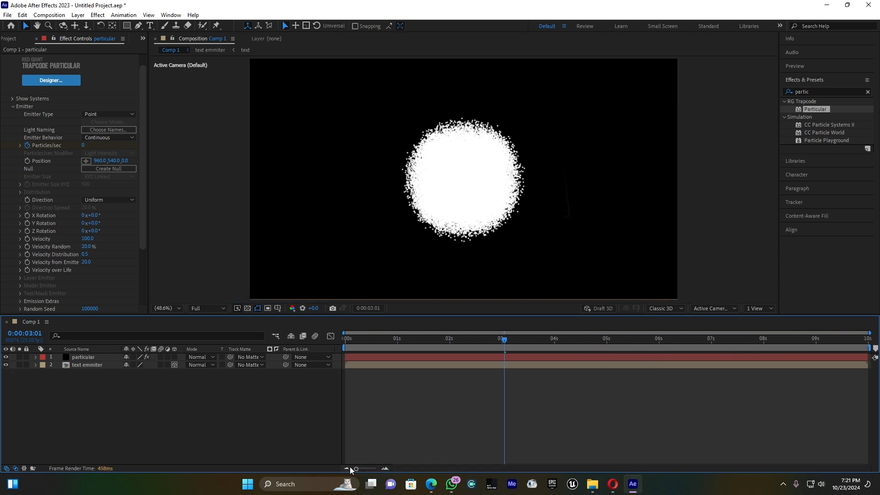
left_click(6, 358)
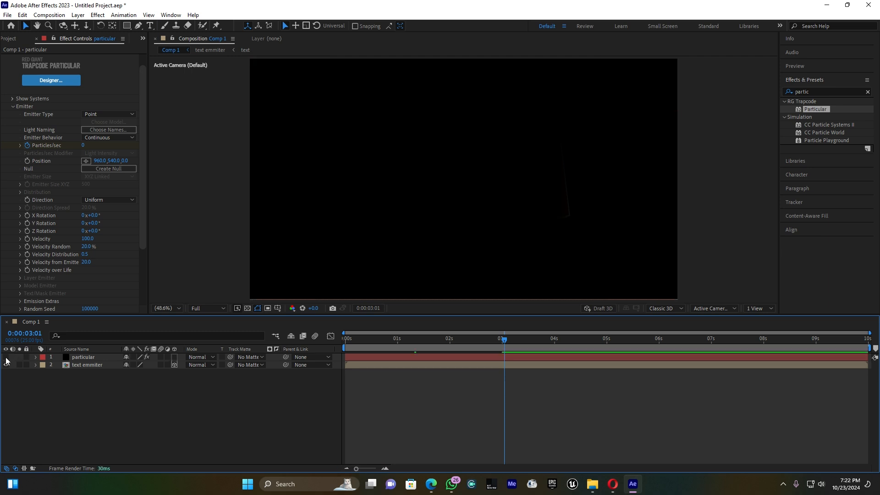
mouse_move(504, 339)
left_mouse_down()
mouse_move(478, 345)
mouse_move(498, 345)
left_mouse_up()
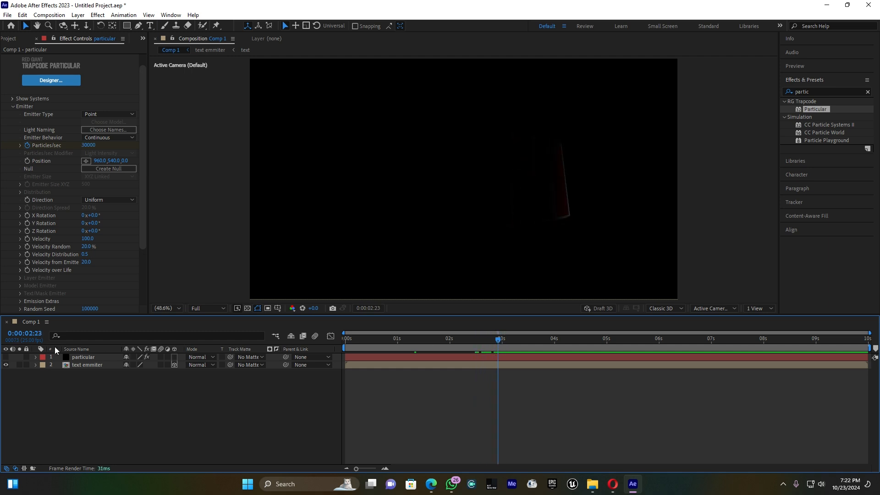
left_click(5, 358)
left_click(5, 365)
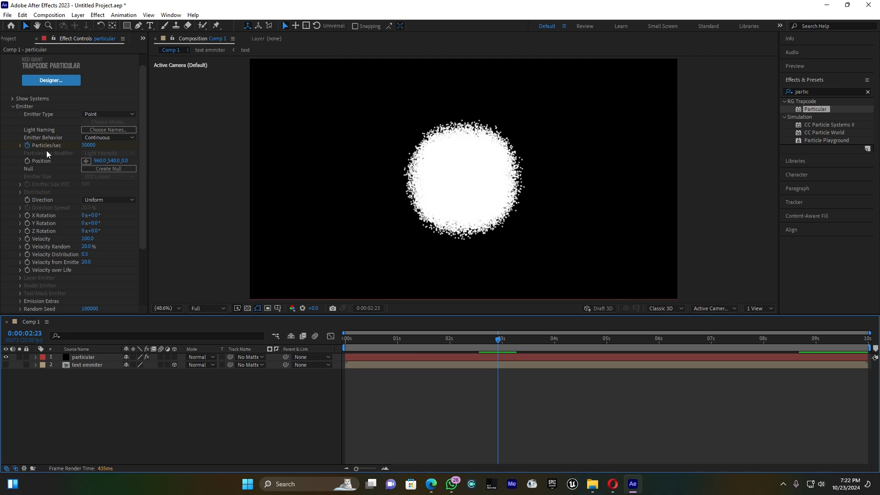
Change Particular's Emitter Type to Light(s) and dismiss the notice
left_click(104, 115)
left_click(111, 154)
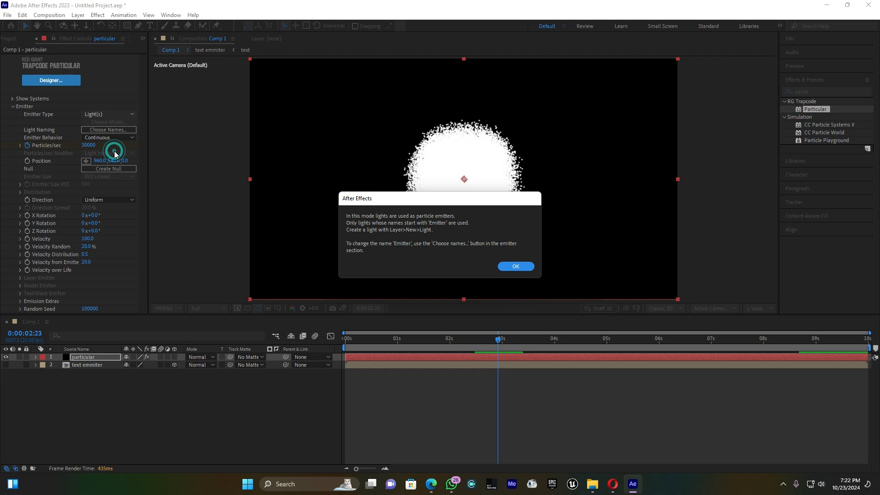
left_click(521, 267)
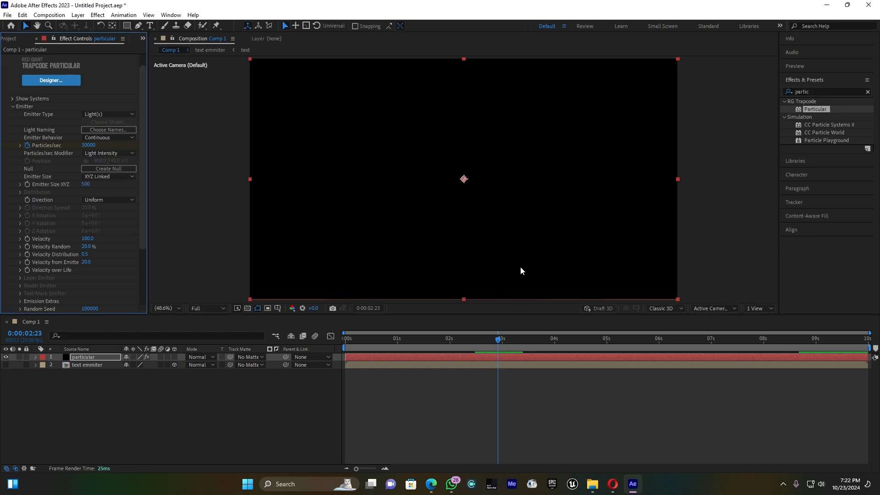
Set the emitter's Velocity, Velocity Random, Velocity Distribution and Velocity from Emitter Motion all to 0
left_click(87, 239)
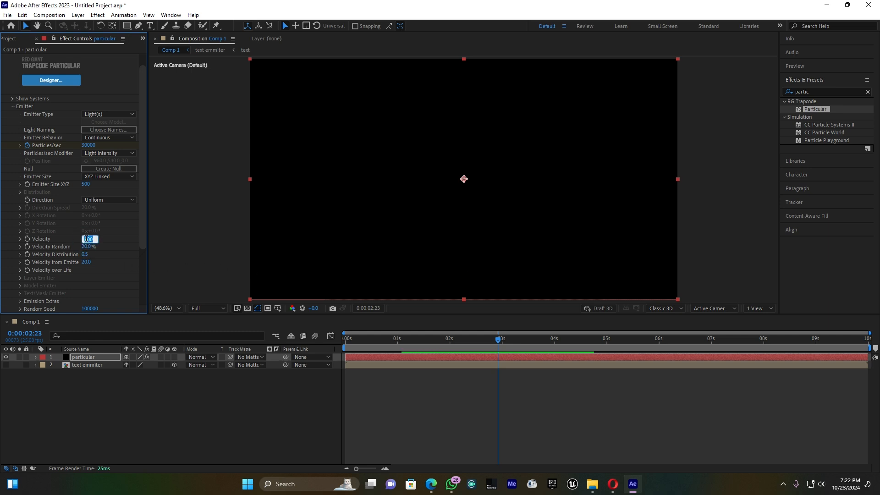
type("0")
left_click(87, 246)
type("0")
left_click(86, 256)
type("0")
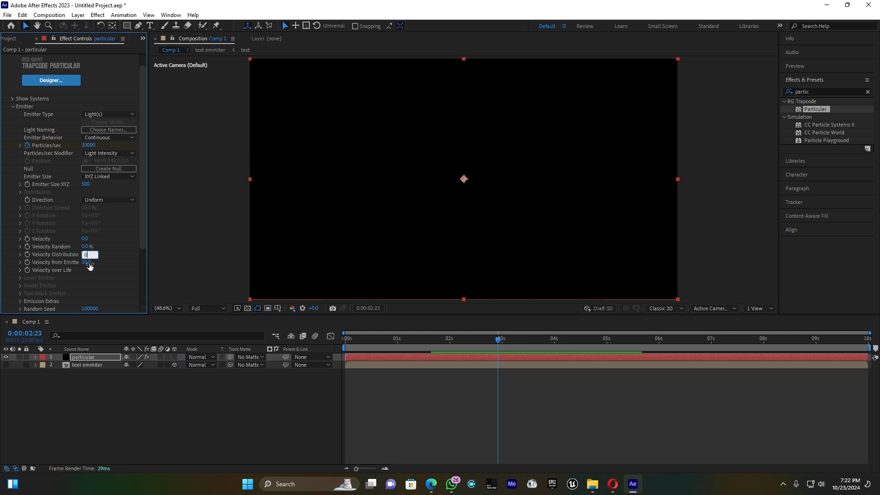
left_click(88, 264)
type("0")
left_click(127, 256)
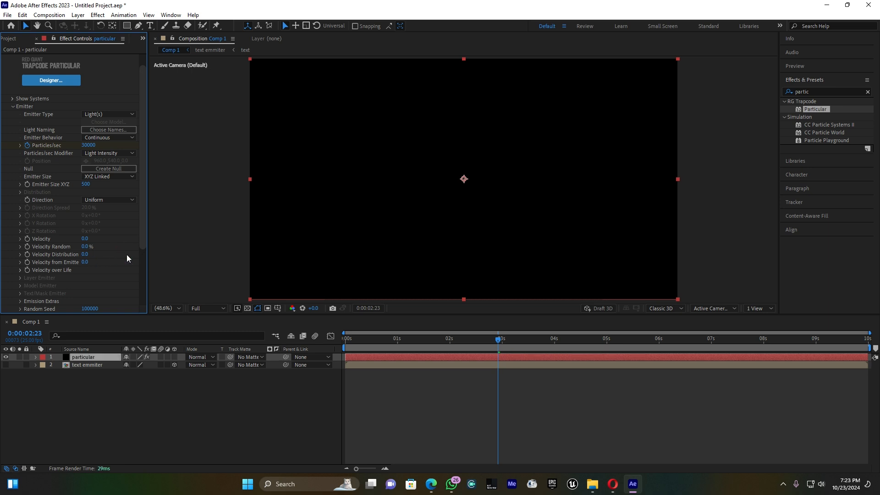
Switch Particular's Emitter Size to XYZ Individual, with Emitter Size X 50, Y 50 and Z 1
scroll(122, 188, "down", 3)
scroll(122, 188, "up", 1)
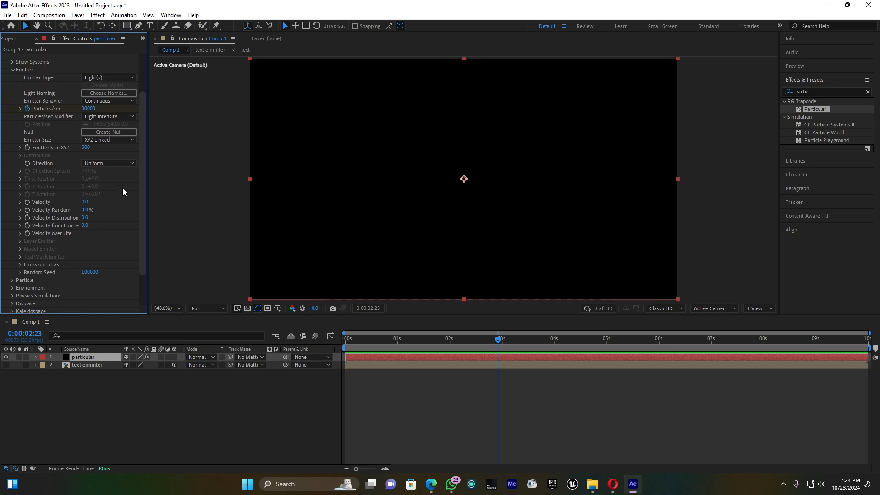
left_click(106, 139)
left_click(118, 156)
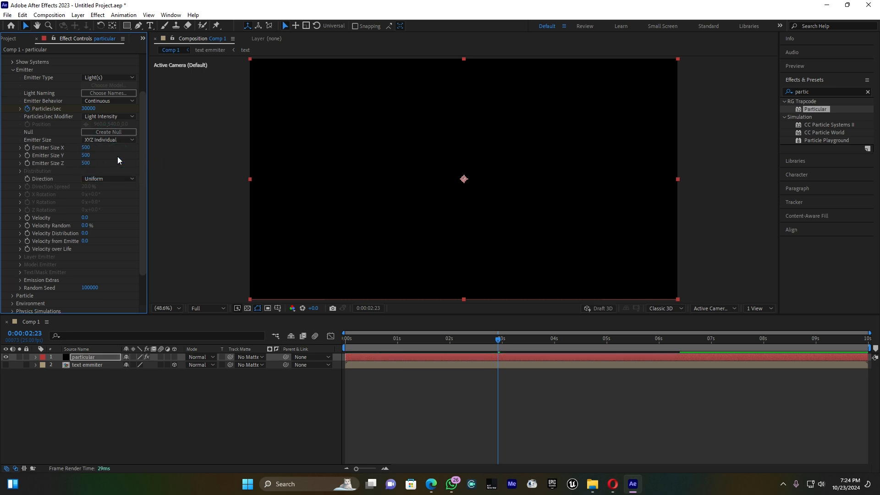
left_click(84, 147)
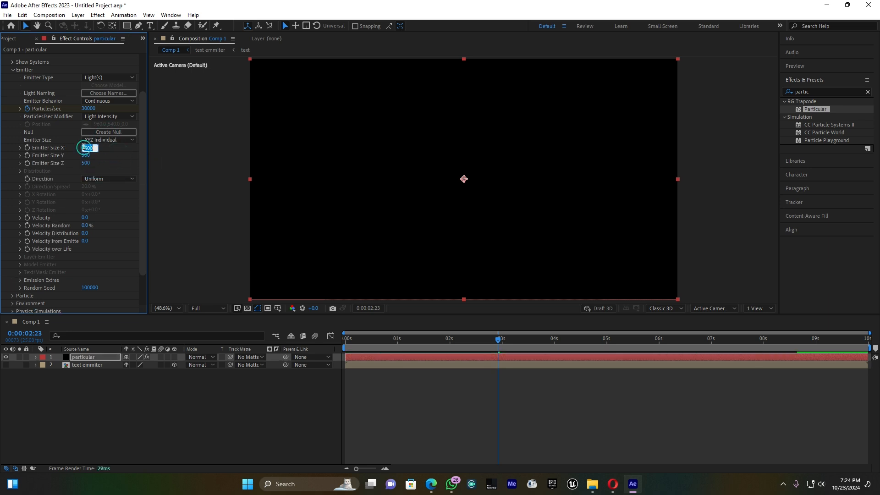
type("50")
left_click(84, 156)
type("50")
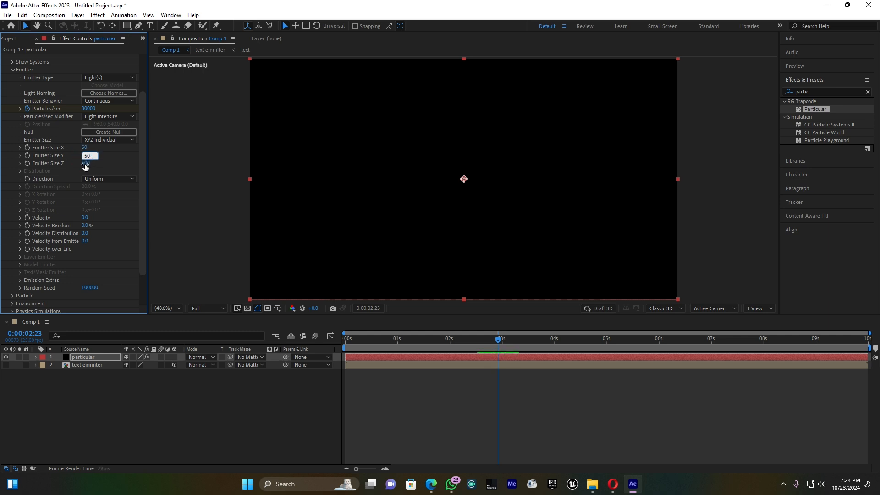
left_click(87, 164)
left_click(86, 164)
type("1")
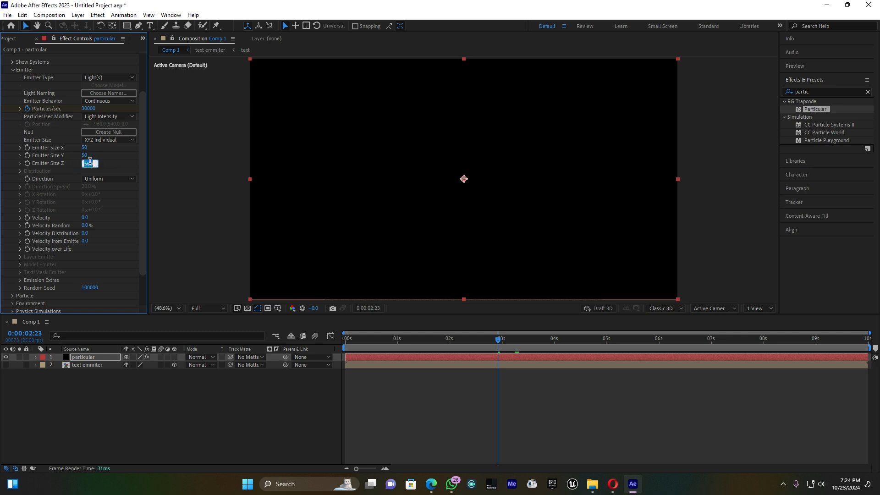
left_click(110, 164)
Change the Emitter Type to Layer and move the current time to 0:00:01:19
left_click(98, 81)
left_click(116, 128)
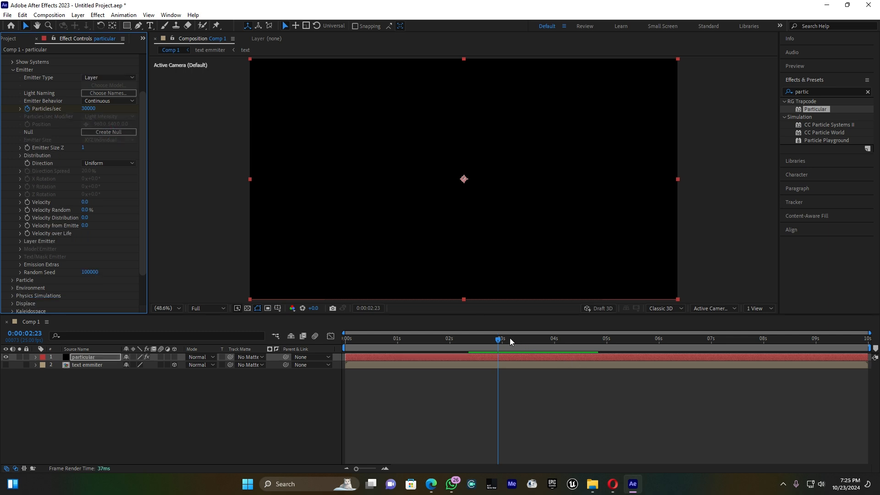
left_click_drag(498, 339, 439, 338)
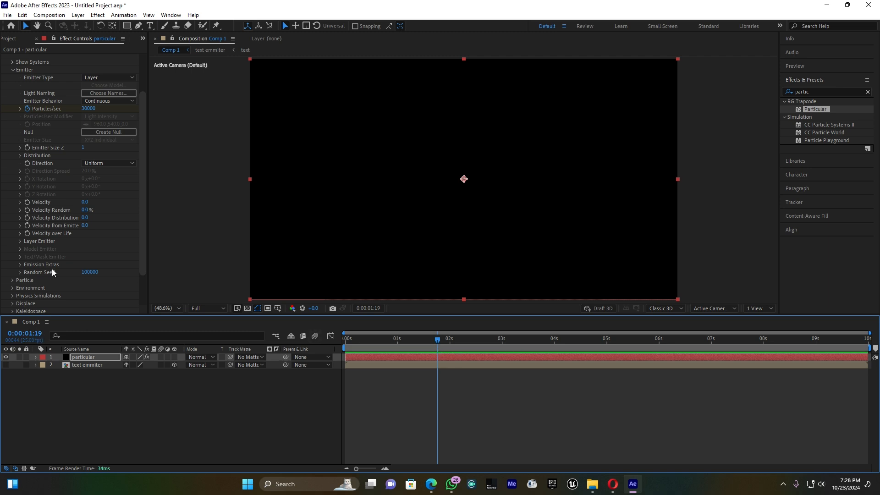
Assign the text emmiter layer as Particular's Layer Emitter, keeping Source and Particle Birth Time sampling
scroll(54, 269, "down", 1)
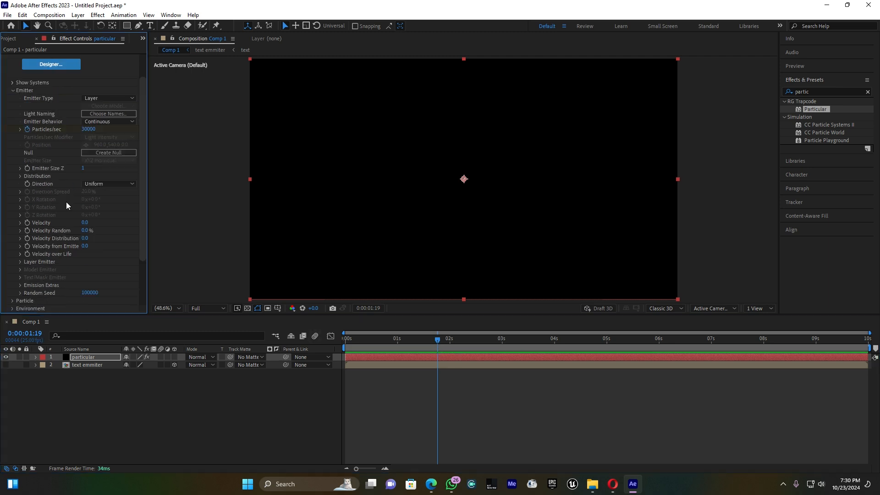
left_click(20, 262)
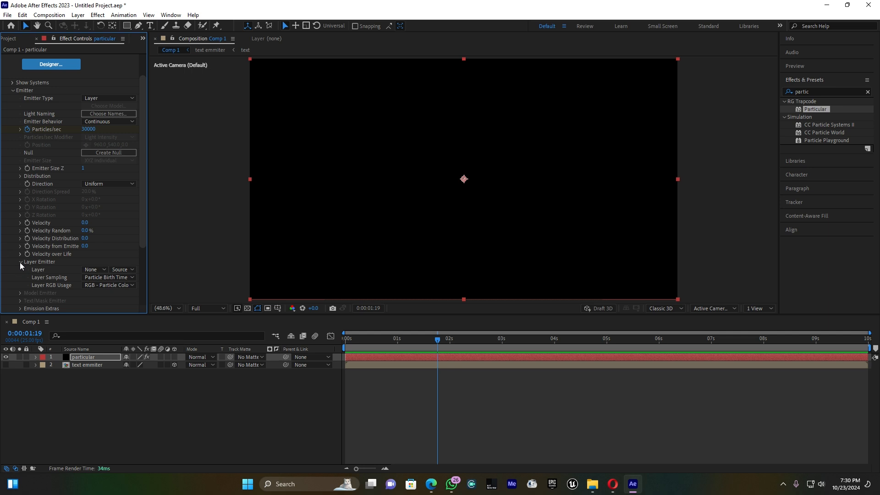
left_click(87, 270)
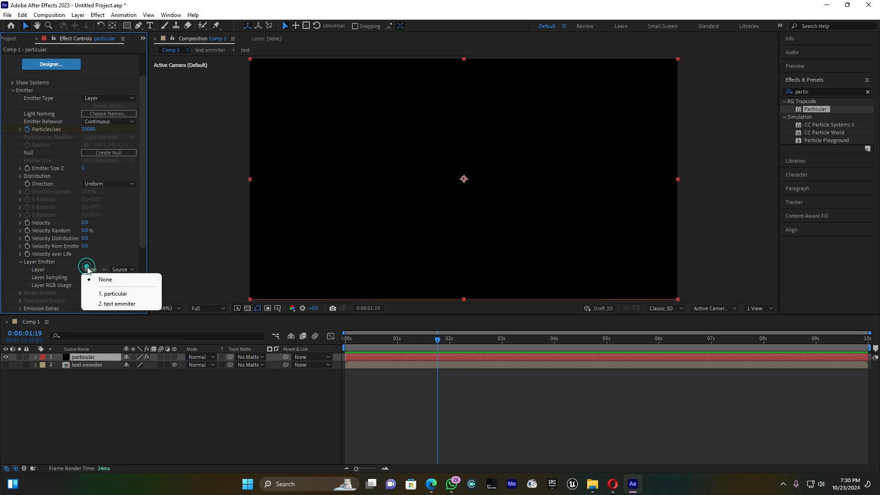
left_click(126, 304)
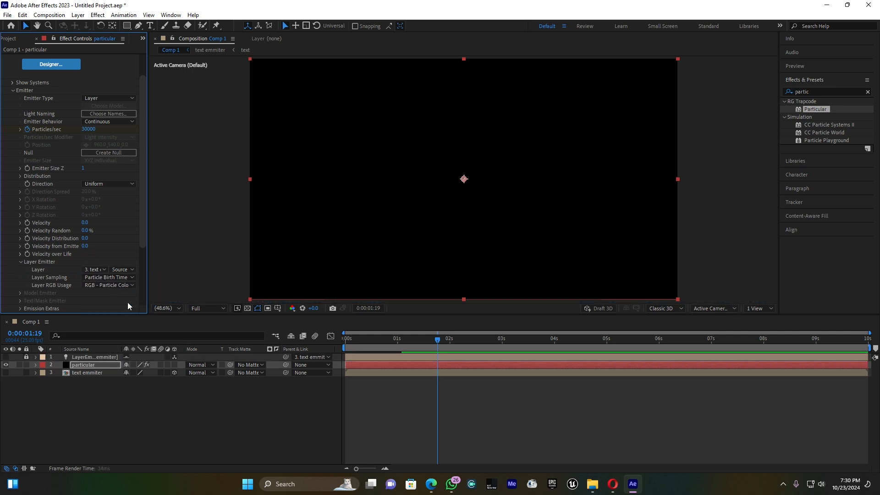
left_click(115, 272)
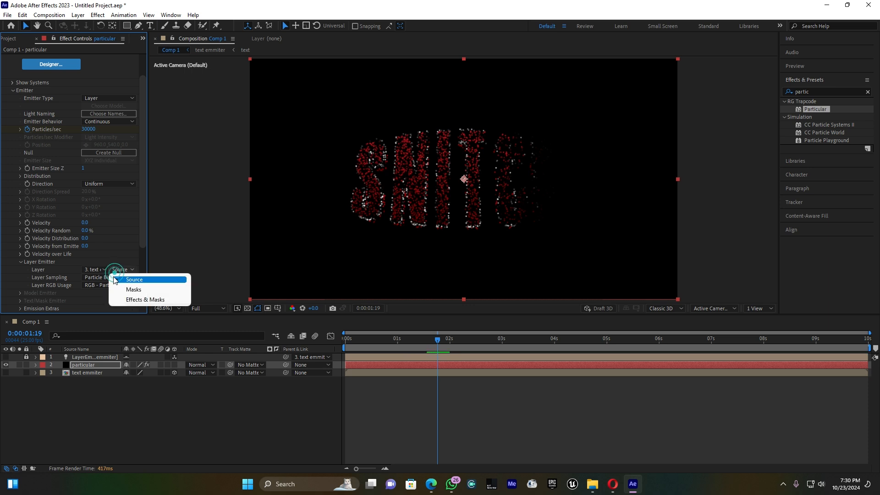
left_click(104, 277)
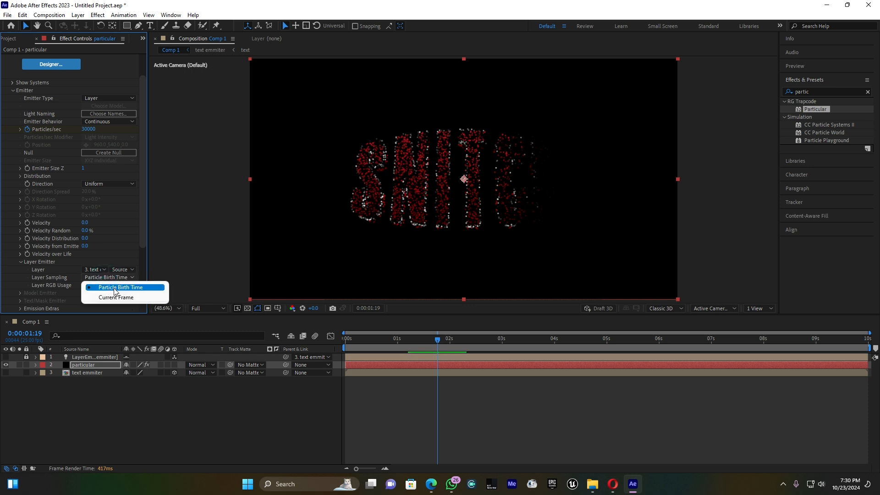
left_click(116, 287)
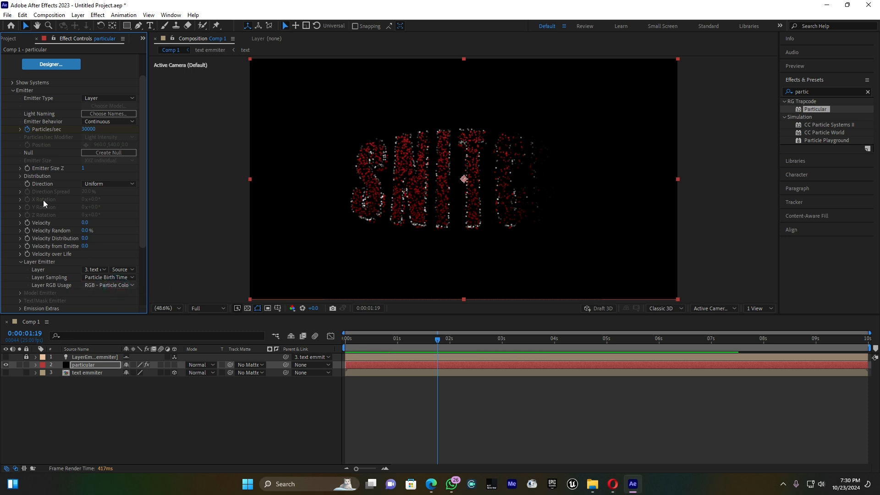
Set the particles' Life to 2.5 seconds and Life Random to 75%
left_click(13, 91)
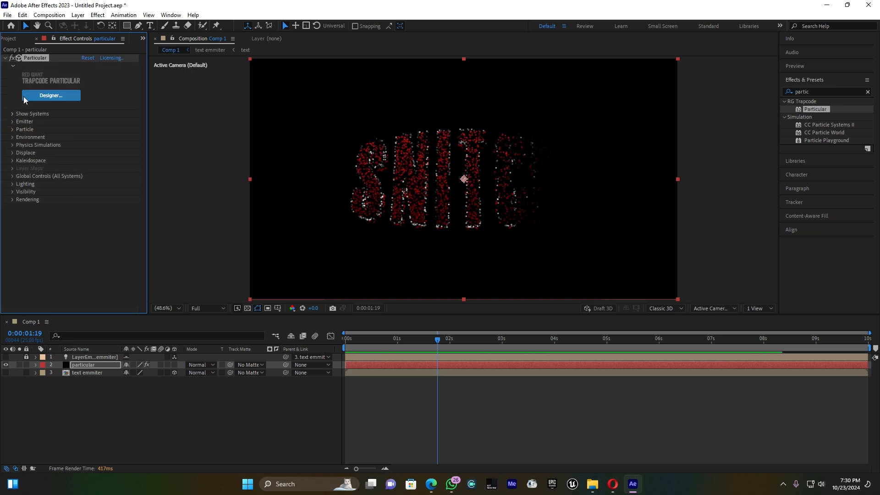
left_click(12, 130)
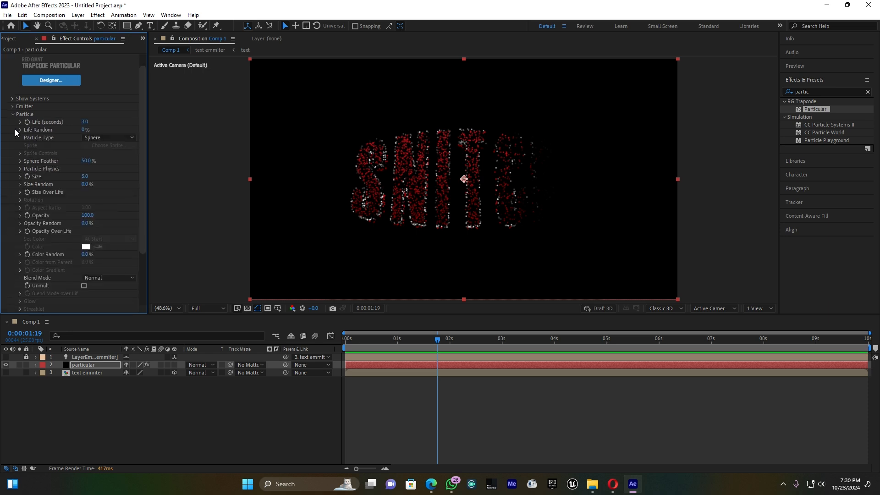
left_click(85, 121)
key("Return")
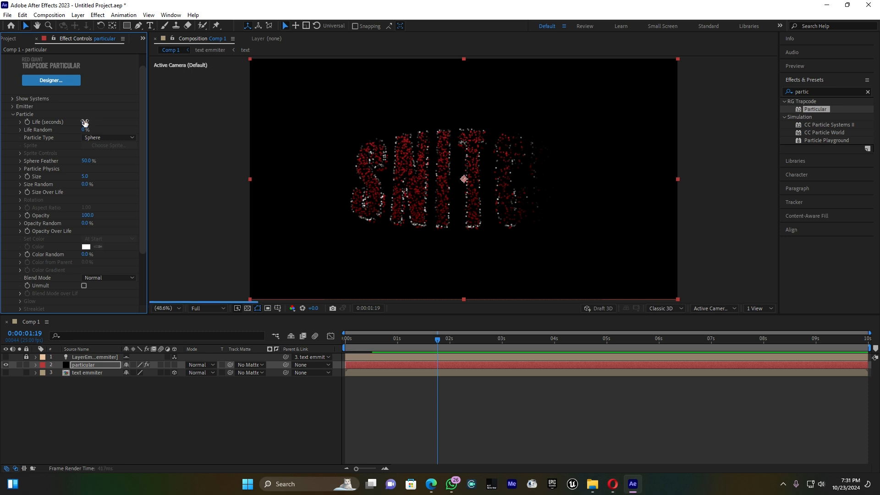
left_click(85, 130)
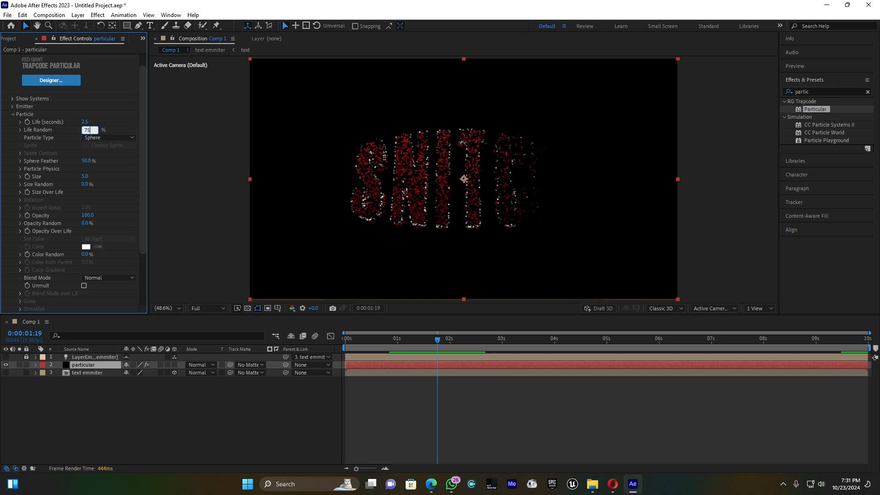
type("75")
key("Return")
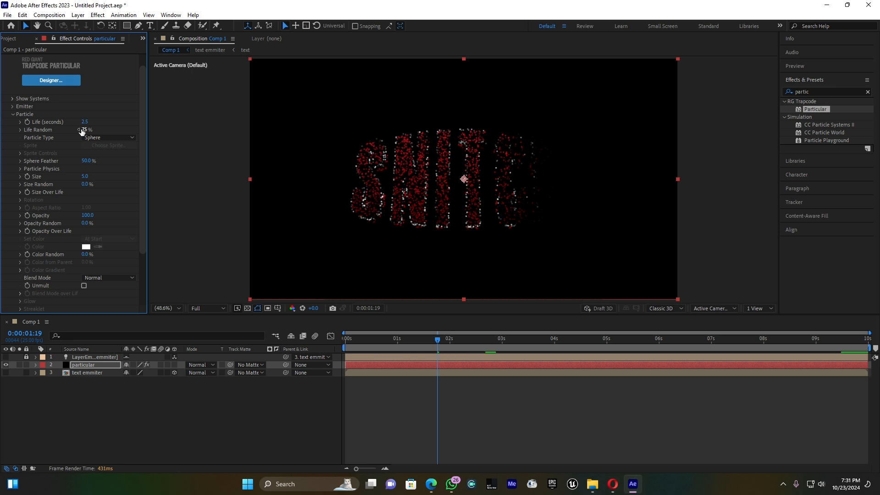
Set the particles' Sphere Feather to 100% and Size to 2
left_click(86, 161)
type("100")
key("Return")
left_click(85, 177)
type("2")
key("Return")
Apply the linear fade-out preset to the Opacity Over Life curve, widening the effect controls to reach the presets
left_click(20, 231)
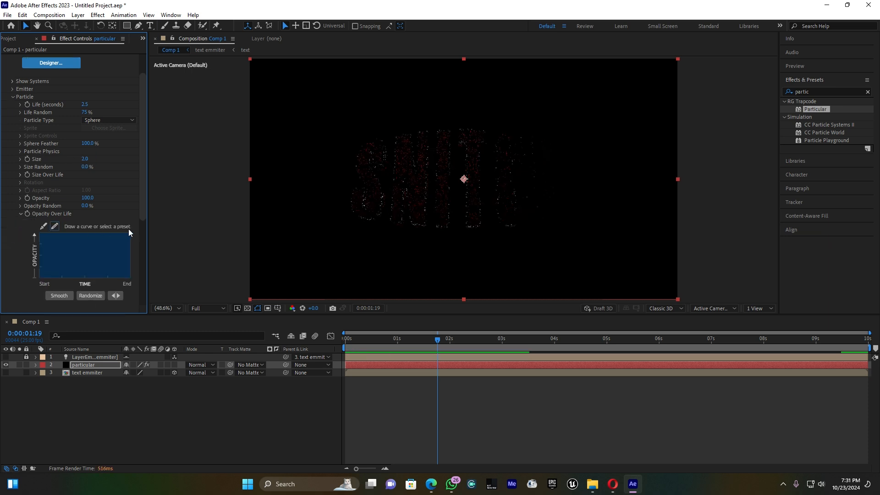
scroll(128, 231, "down", 3)
left_click_drag(147, 220, 189, 212)
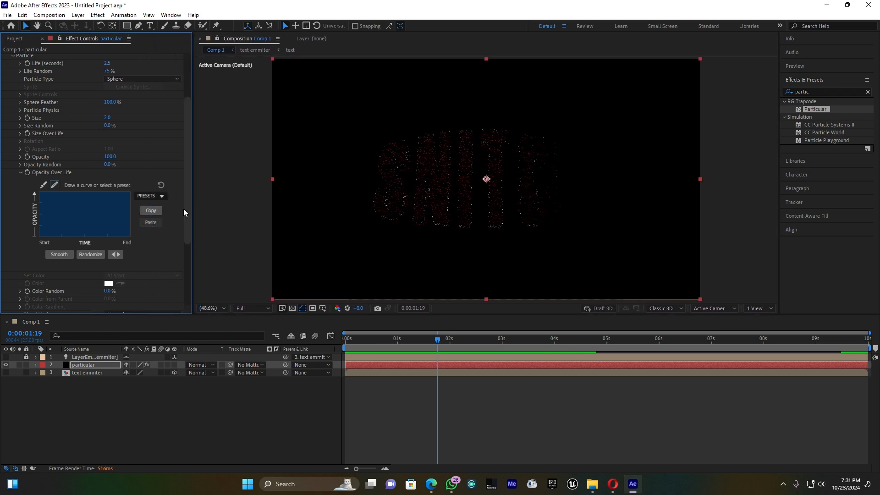
left_click(154, 198)
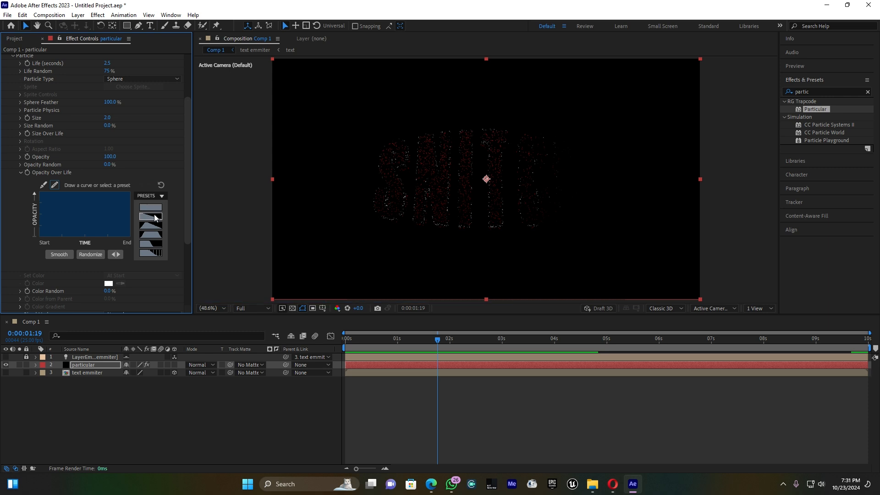
left_click(155, 218)
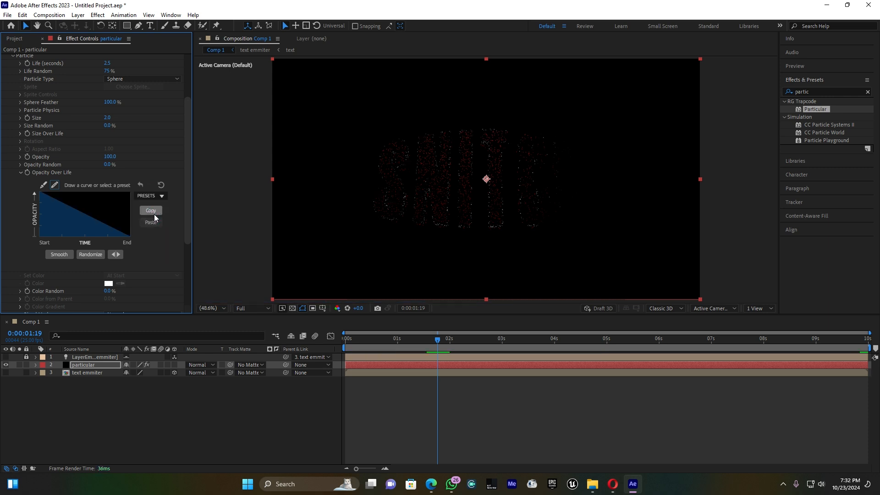
Set the particle Blend Mode to Add and collapse the Particle settings
scroll(163, 246, "down", 2)
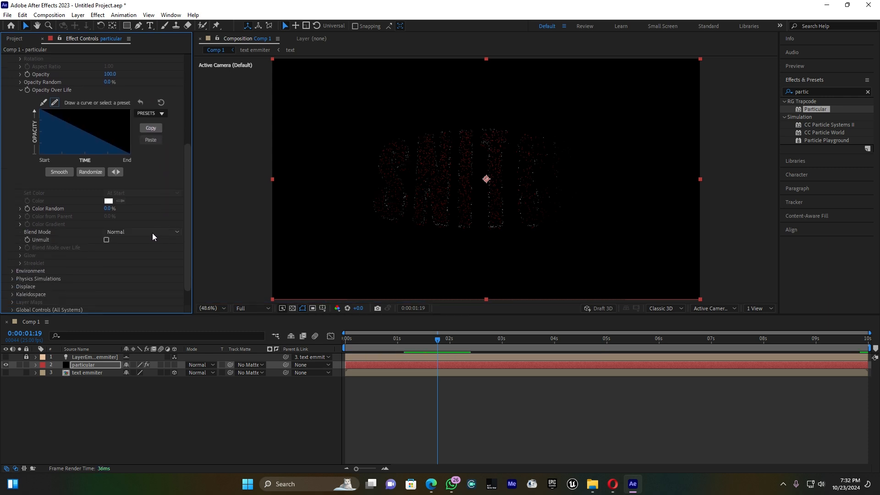
left_click(147, 233)
left_click(139, 252)
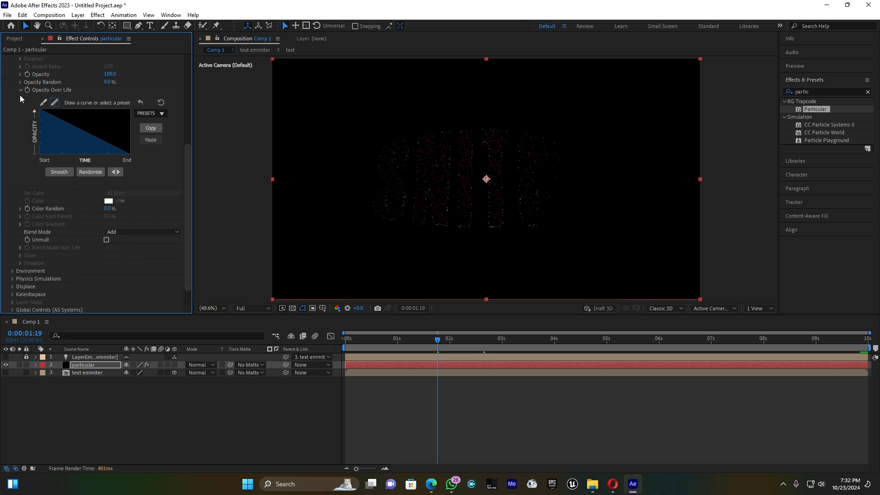
scroll(20, 92, "up", 3)
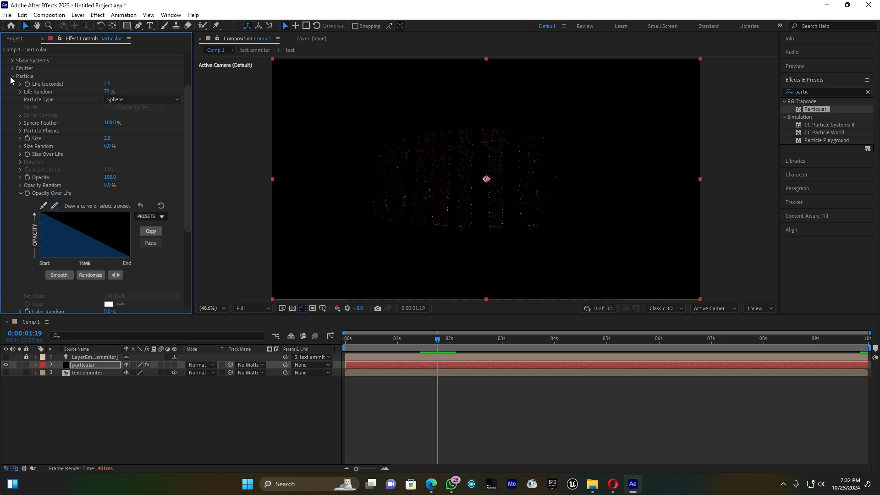
left_click(12, 78)
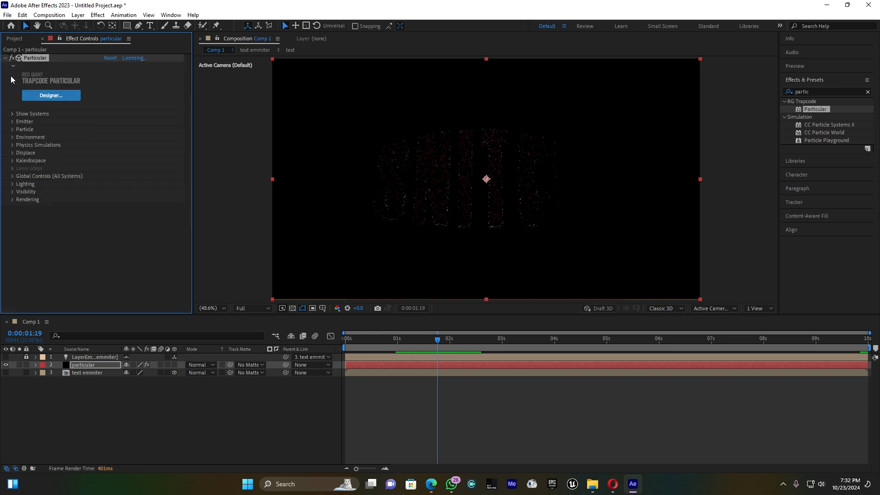
Set Wind X to 75 and Wind Y to -75 in Particular's Environment settings
left_click(13, 138)
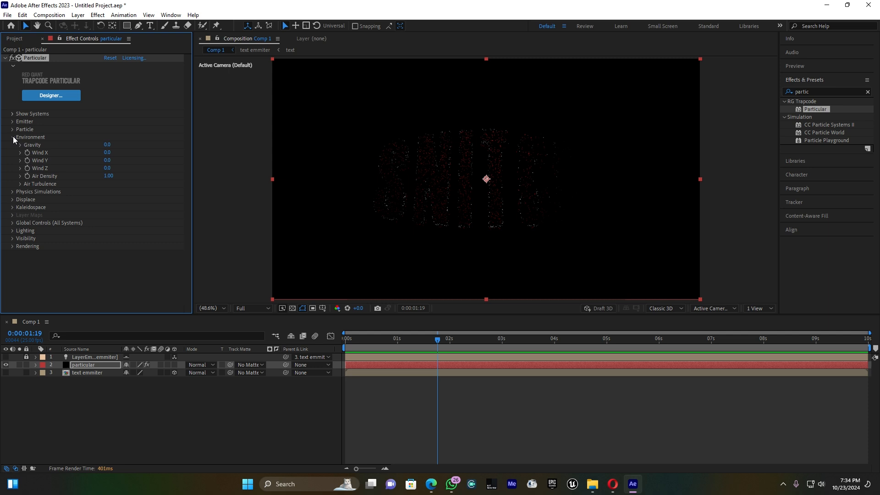
left_click(108, 152)
type("75")
left_click(109, 161)
type("-75")
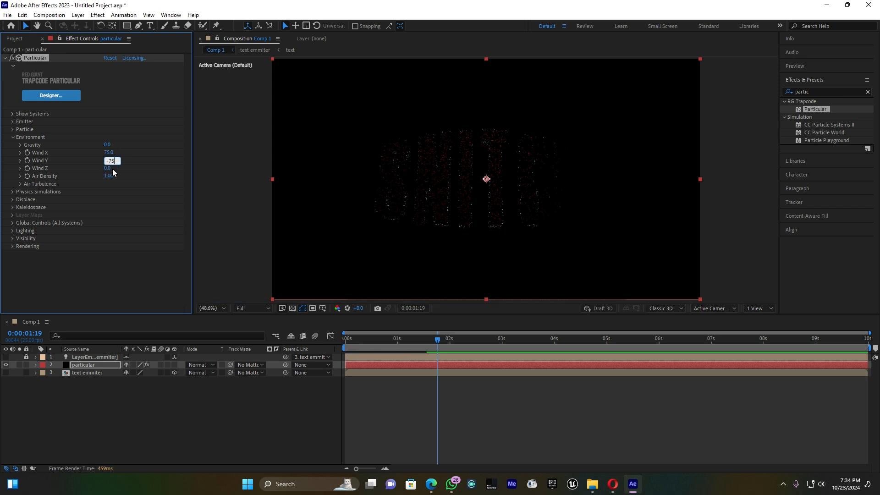
left_click(145, 167)
Set Air Turbulence's Affect Position to 150 and scrub through the reveal, stopping at 0:00:01:11
left_click(20, 183)
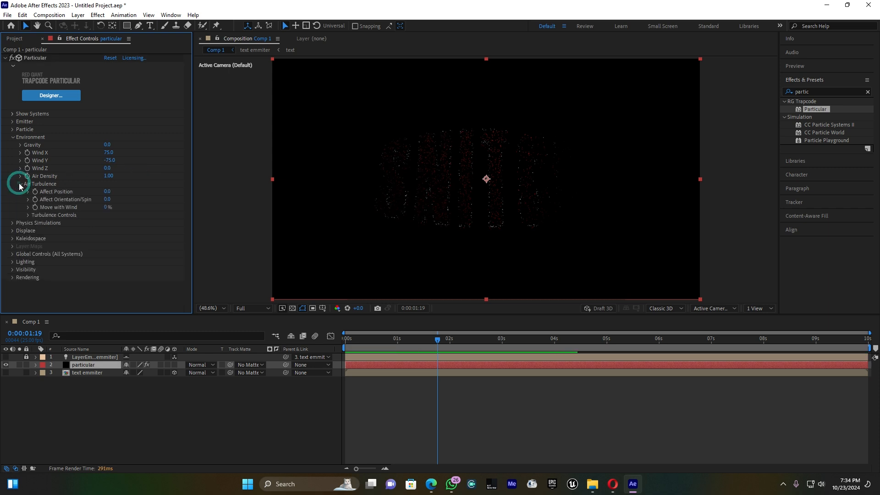
left_click(28, 215)
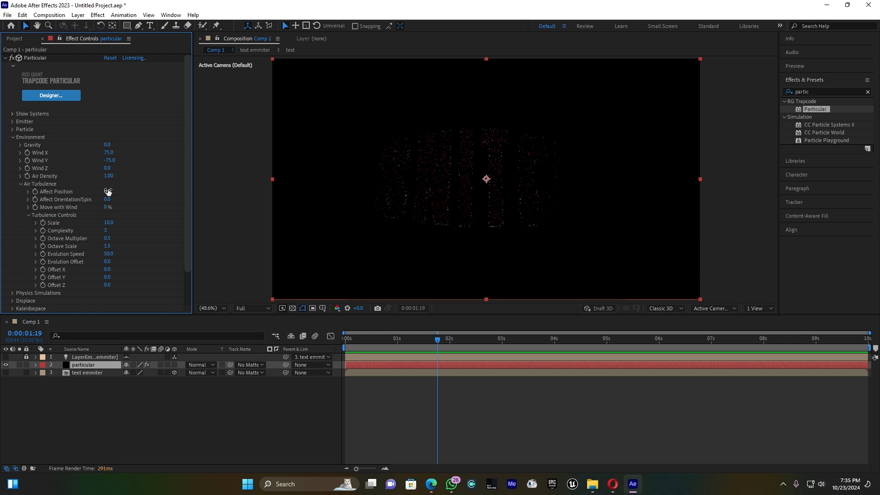
left_click(108, 191)
key("Return")
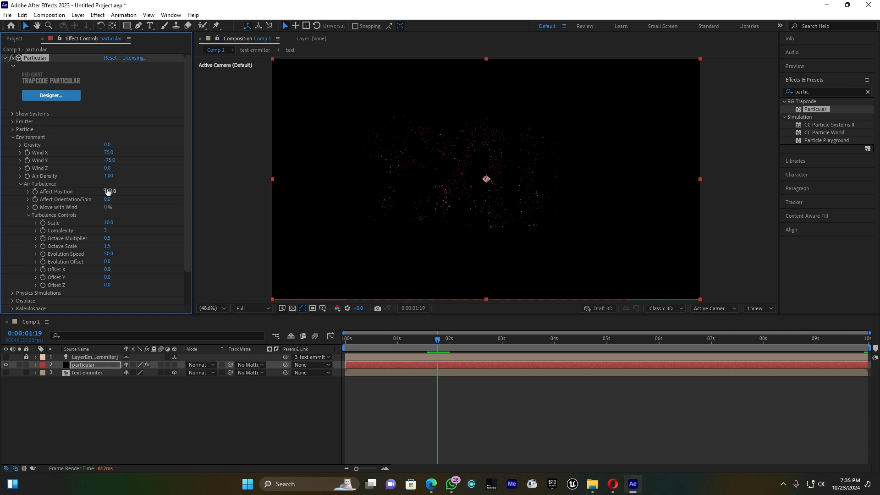
left_click_drag(437, 339, 370, 339)
mouse_move(424, 338)
left_mouse_down()
mouse_move(516, 337)
mouse_move(422, 342)
left_mouse_up()
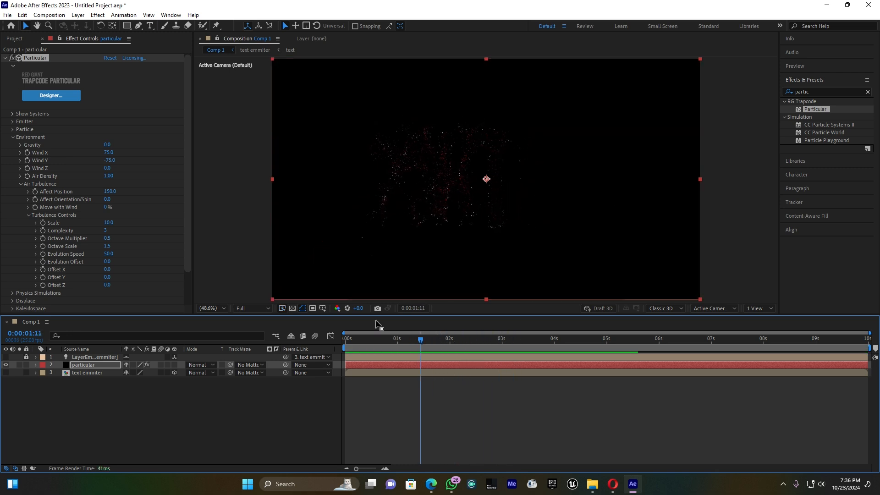
Collapse the Environment settings and duplicate the particular layer
left_click(12, 137)
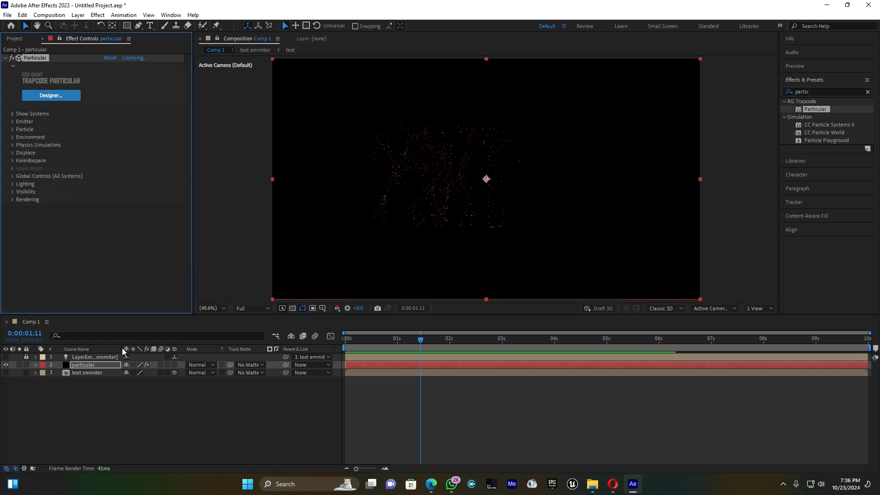
left_click(112, 364)
key("ctrl+d")
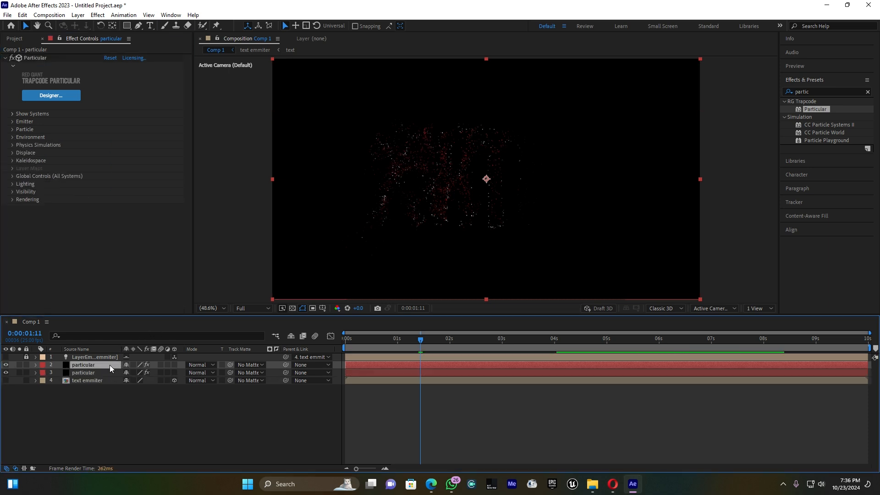
Set the duplicated particular layer's particle Life to 2 seconds and collapse Particular's settings
left_click(11, 129)
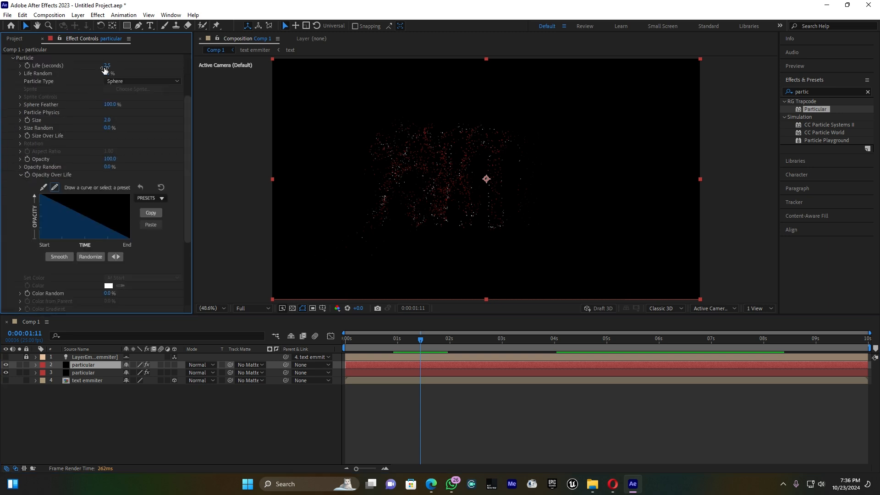
left_click(105, 66)
type("2")
key("Return")
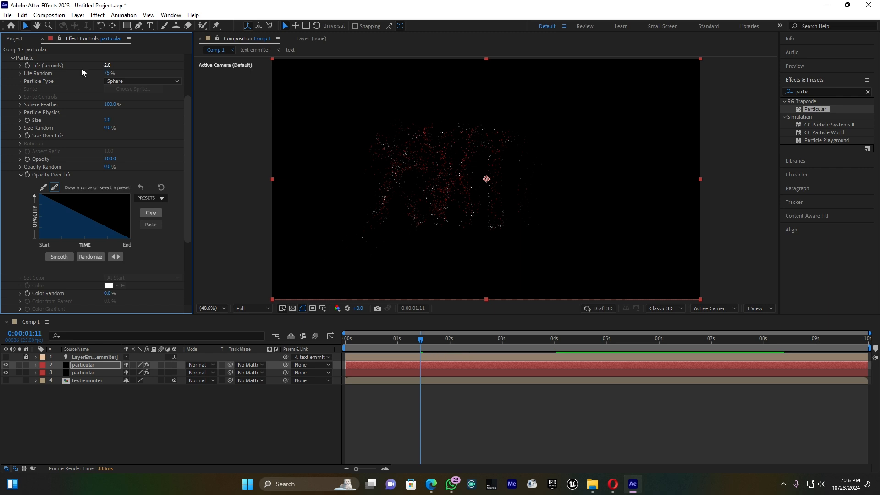
left_click(12, 57)
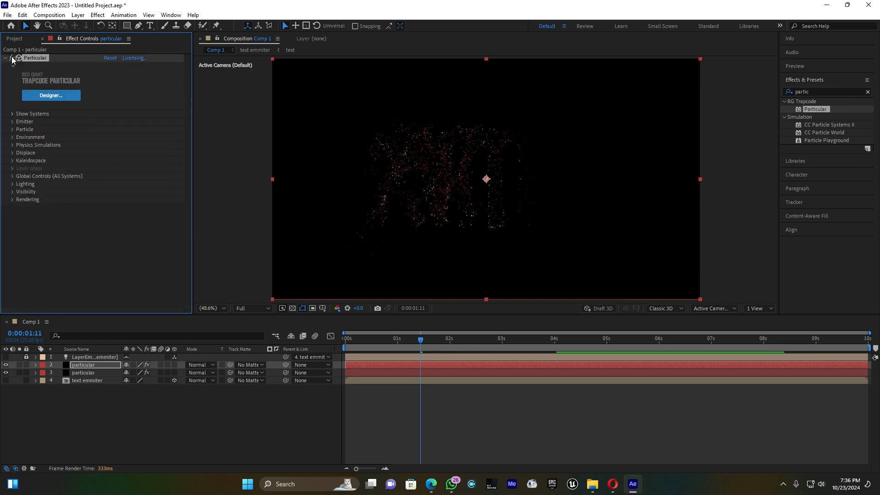
Set Wind X to 100 and Wind Y to -100 in the duplicate particular layer's Environment settings
left_click(13, 137)
left_click(105, 152)
type("1")
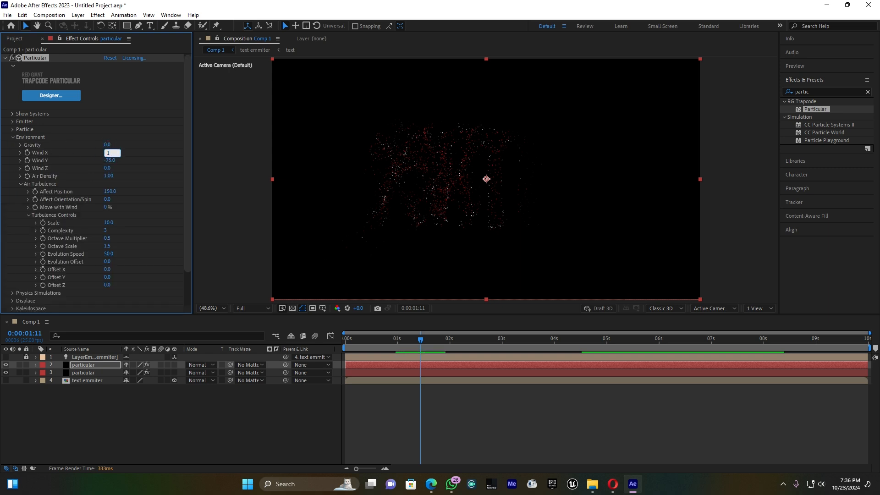
type("00")
key("Return")
left_click(109, 161)
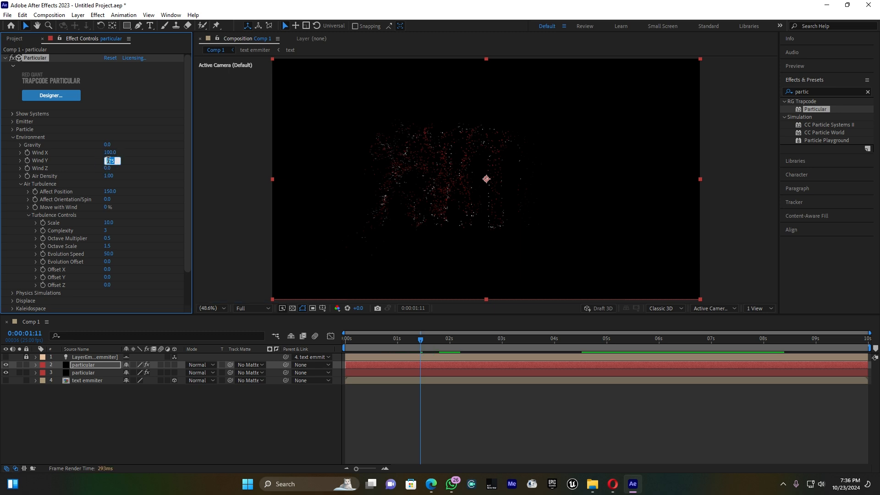
type("-100")
key("Return")
Set the duplicate's Air Turbulence Affect Position to 300 and collapse the Environment settings
left_click(110, 192)
type("300")
key("Return")
left_click(13, 136)
Add the text composition from the project to Comp 1, beneath the text emmiter layer
left_click(14, 39)
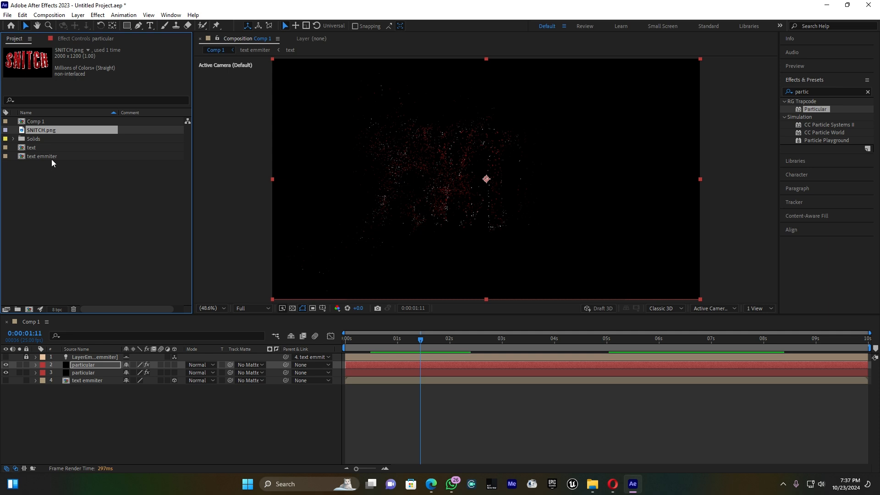
left_click(38, 148)
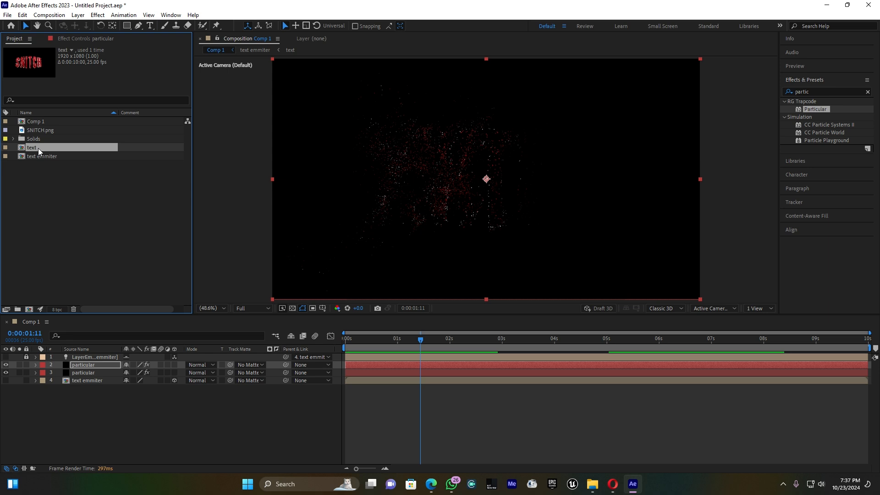
left_click_drag(36, 147, 68, 394)
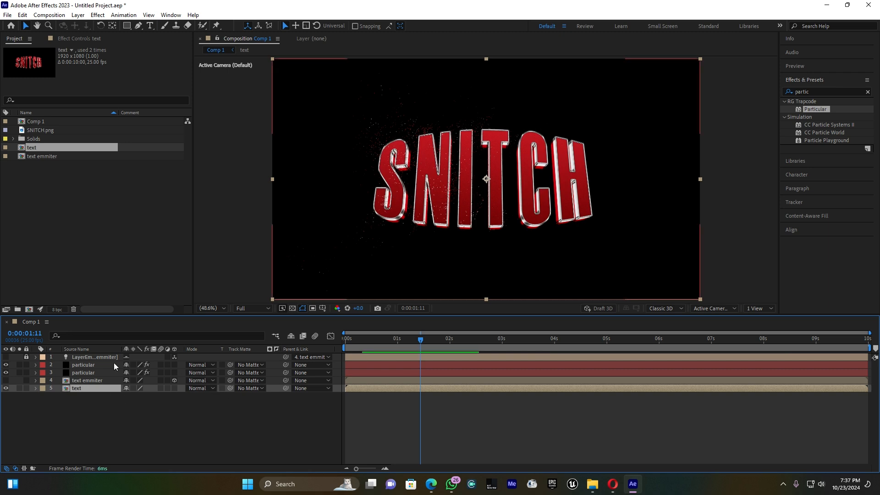
Set the upper particular layer's blending mode to Add
left_click(98, 363)
left_click(194, 366)
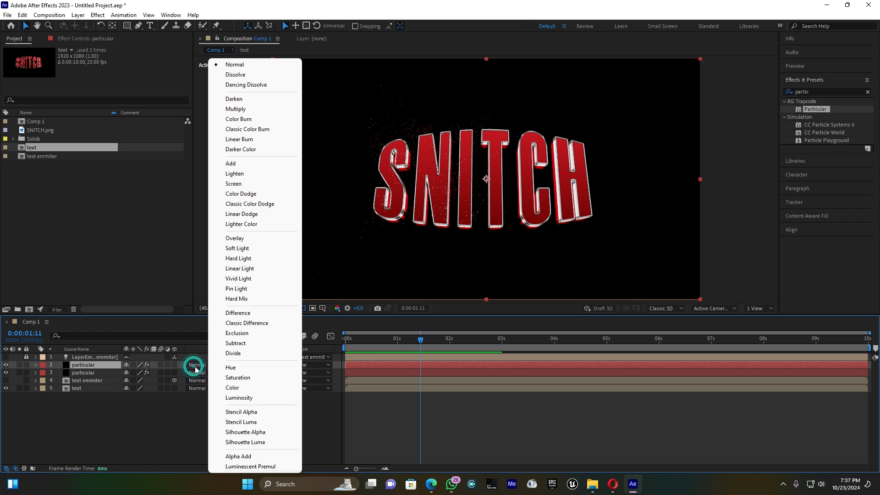
left_click(250, 165)
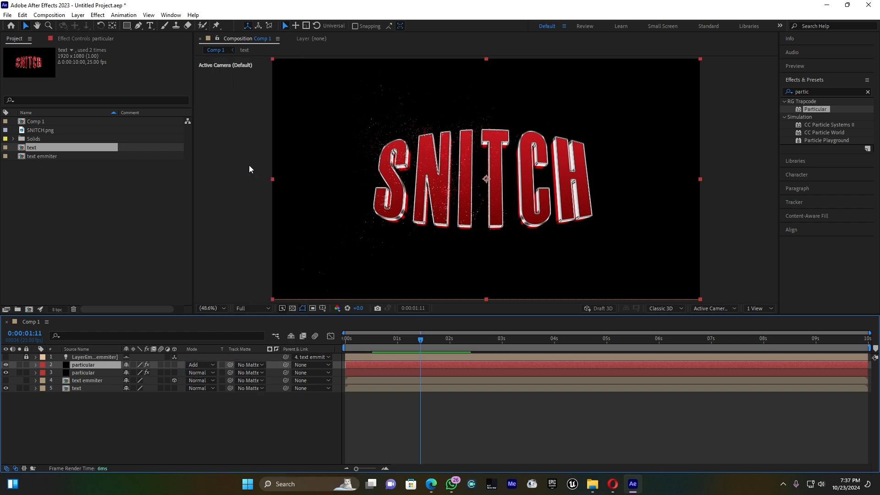
Find the Linear Wipe animation preset and apply it to the text layer
left_click(94, 388)
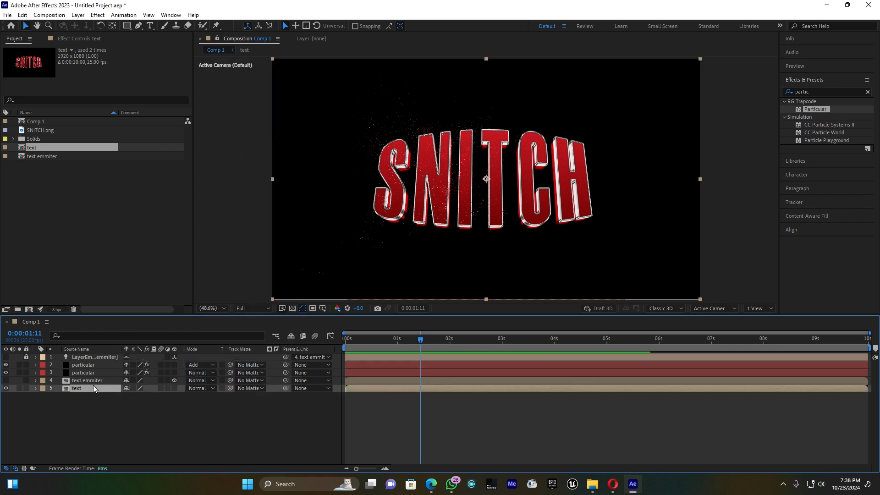
left_click(822, 91)
type("line")
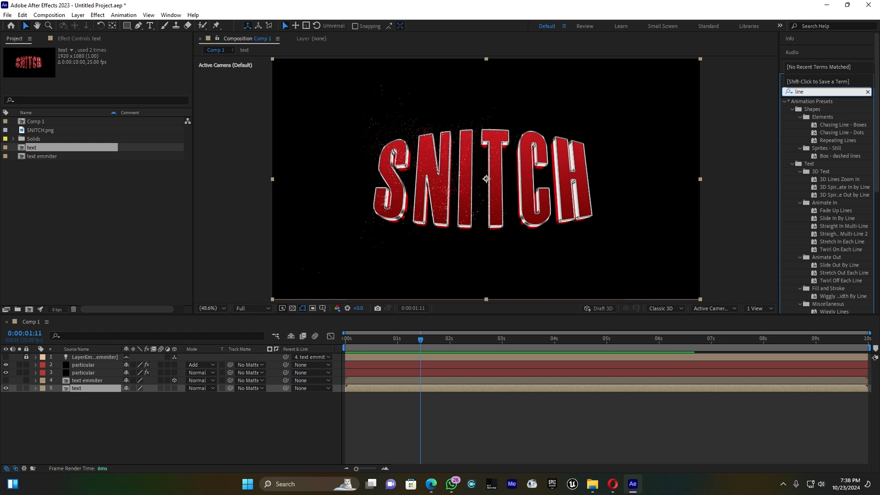
type("ar")
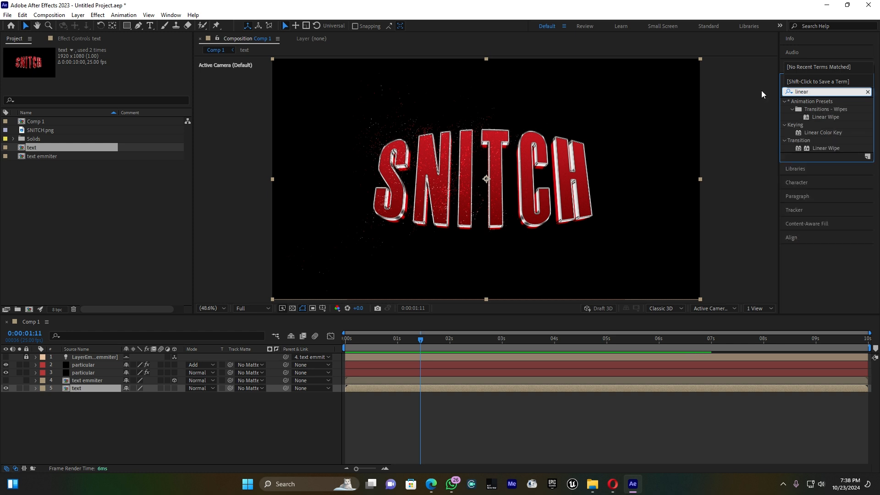
left_click_drag(827, 116, 84, 386)
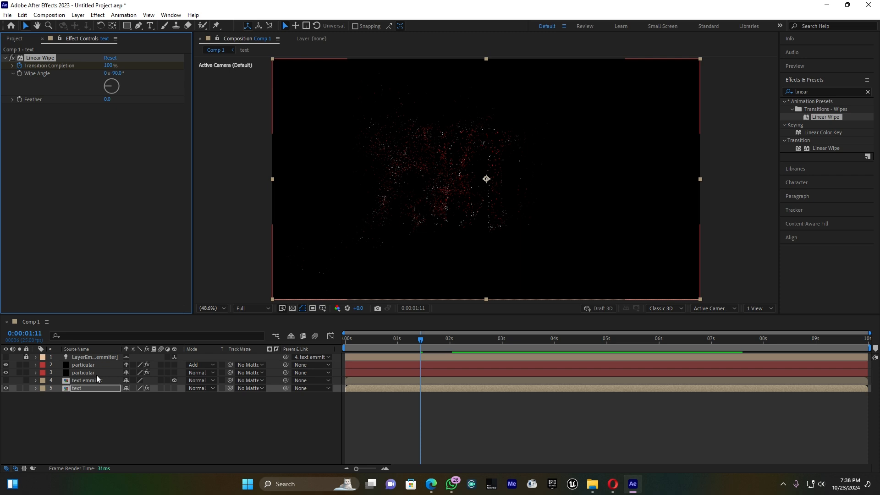
Set the Linear Wipe Transition Completion keyframe at 0:00:01:11 to 76%
left_click(115, 74)
left_click(111, 65)
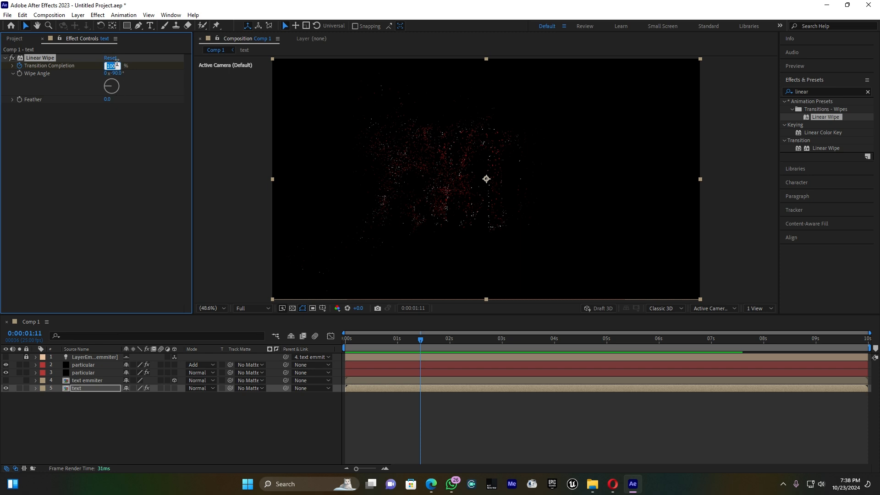
left_click(141, 67)
left_click_drag(107, 65, 122, 72)
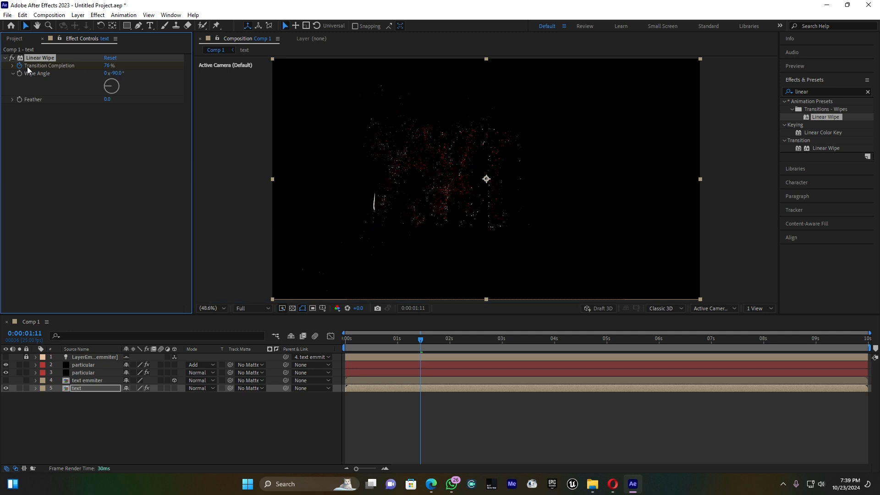
Reveal the text layer's Linear Wipe keyframes and move the first Transition Completion keyframe to 0:00:00:00
left_click(36, 388)
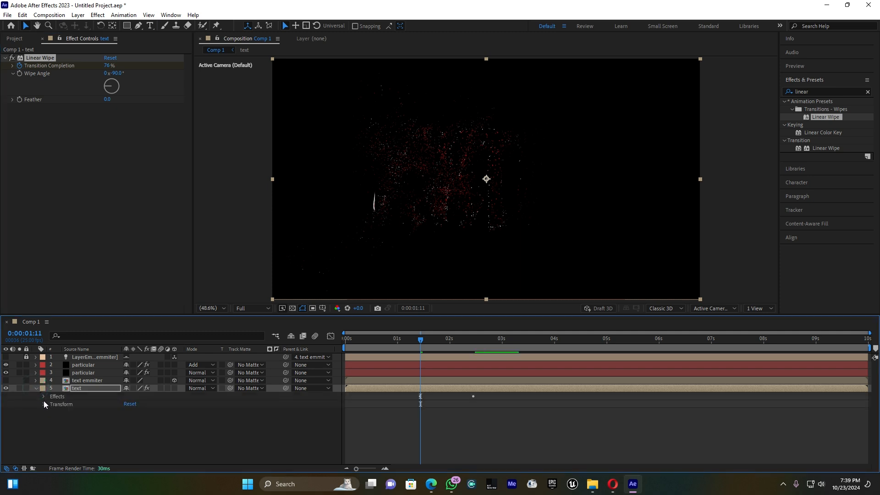
left_click(43, 396)
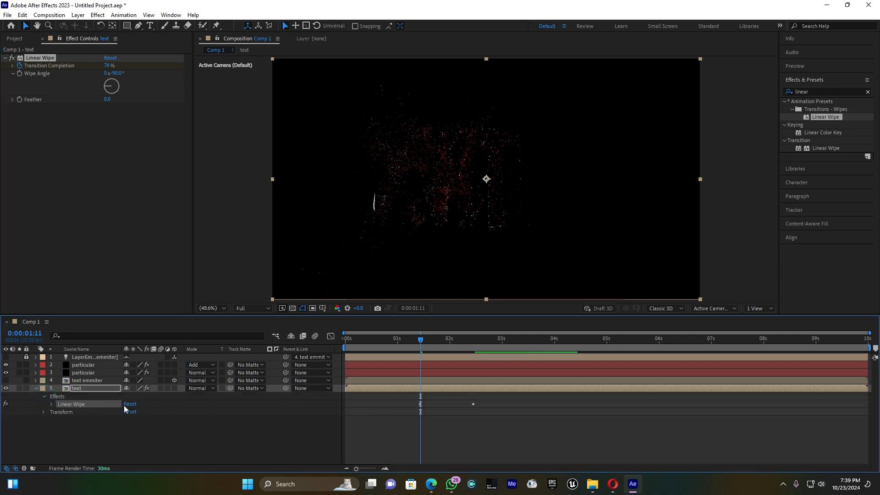
left_click(51, 404)
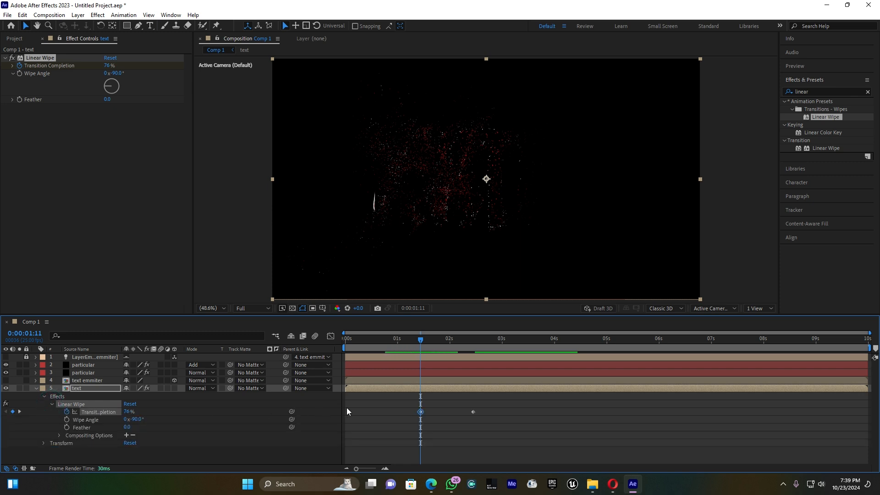
left_click_drag(421, 411, 342, 408)
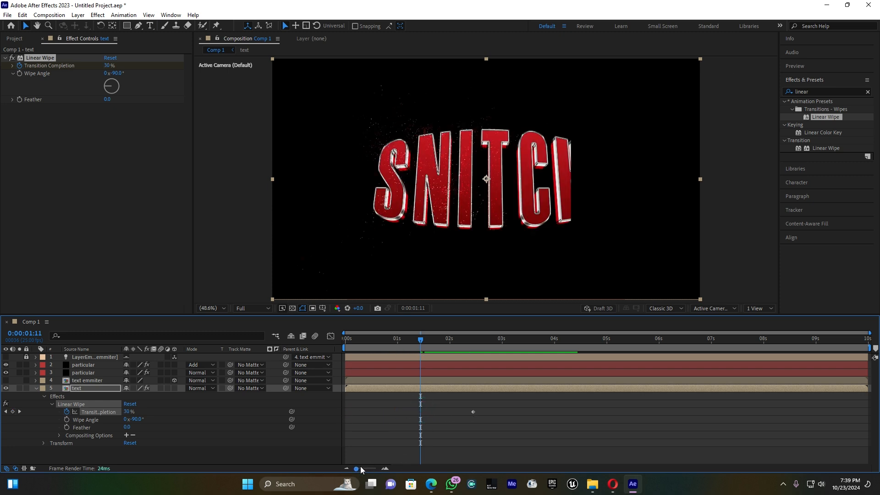
left_click_drag(359, 469, 336, 463)
key("ctrl+z")
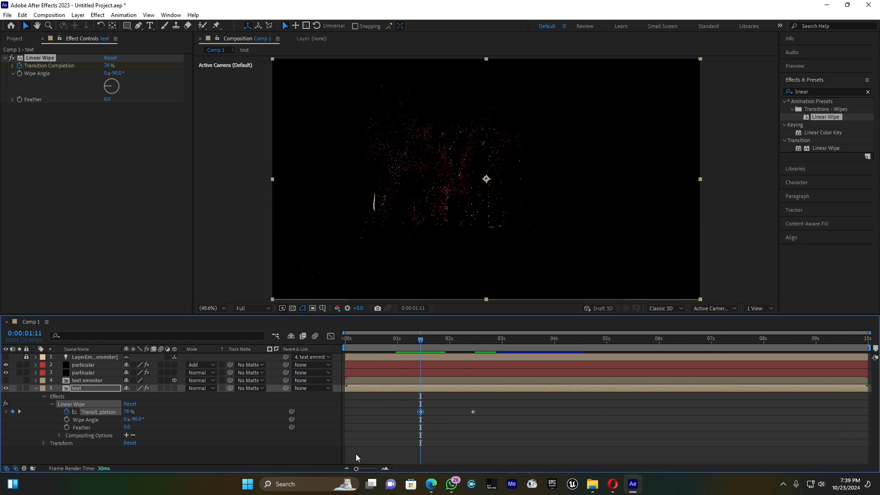
left_click_drag(420, 341, 332, 342)
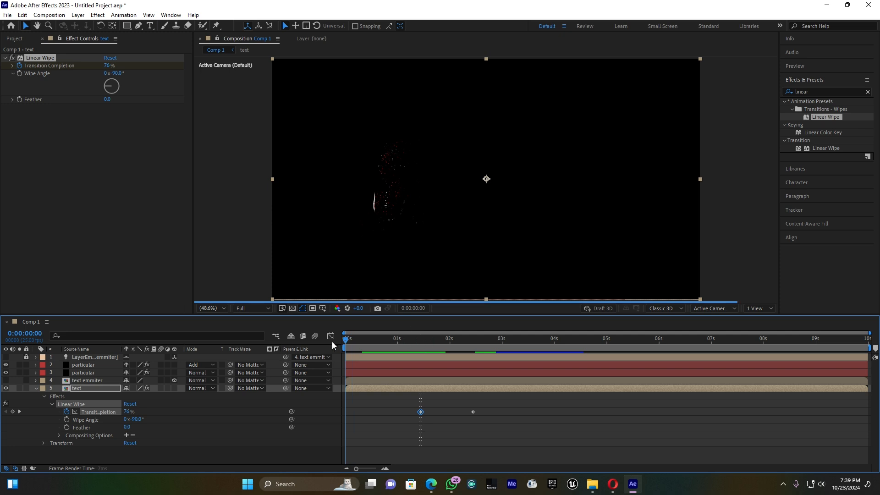
left_click_drag(420, 412, 345, 413)
Delete the second Transition Completion keyframe and set the one at 0:00:00:00 to 83%
left_click_drag(473, 411, 391, 414)
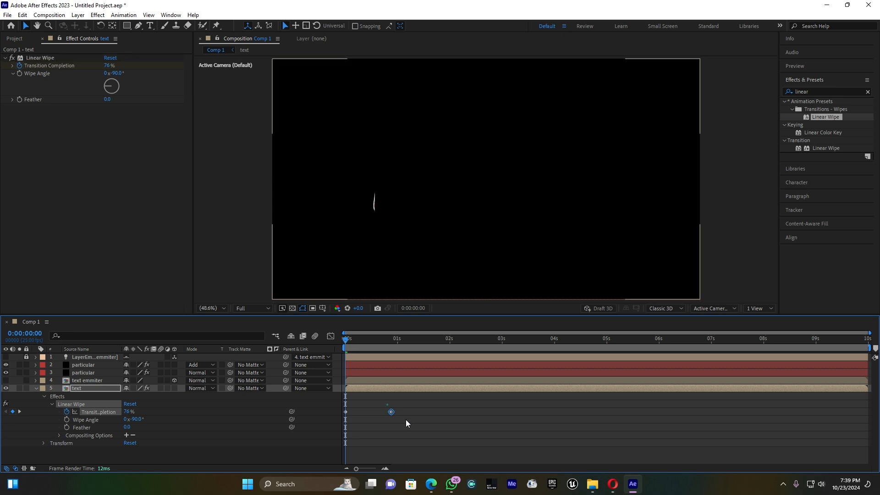
key("Delete")
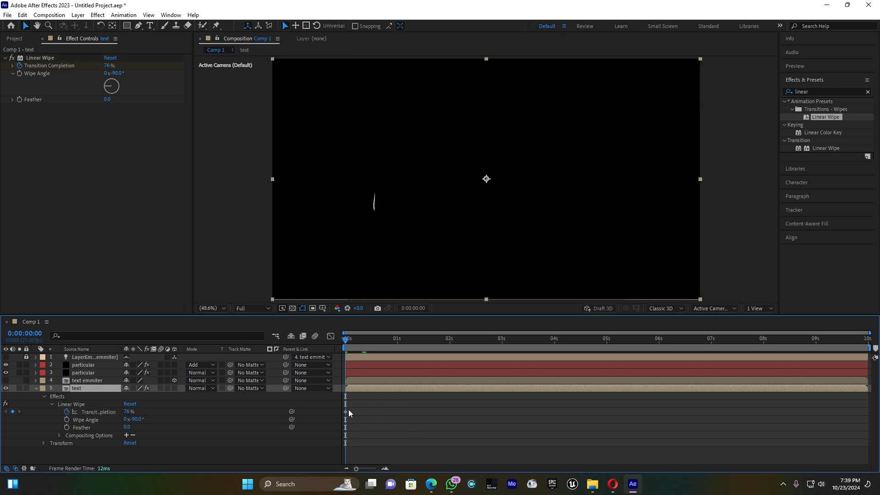
left_click(346, 411)
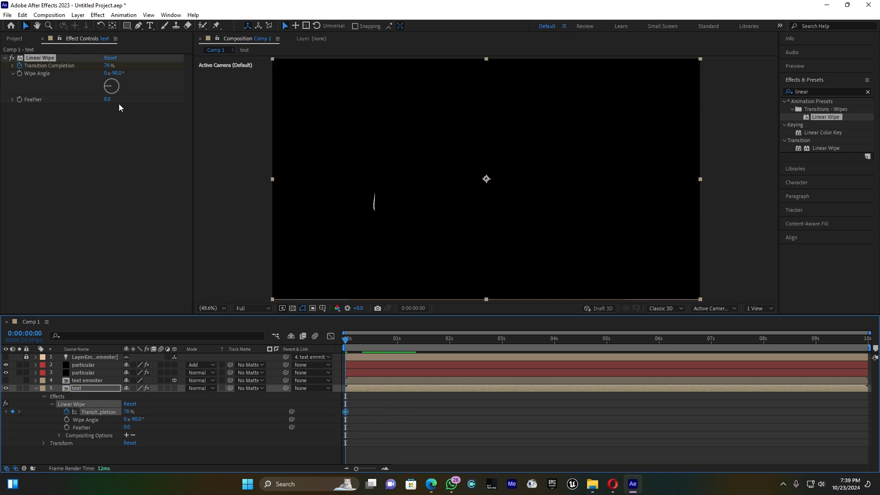
left_click(110, 65)
left_click_drag(110, 65, 114, 67)
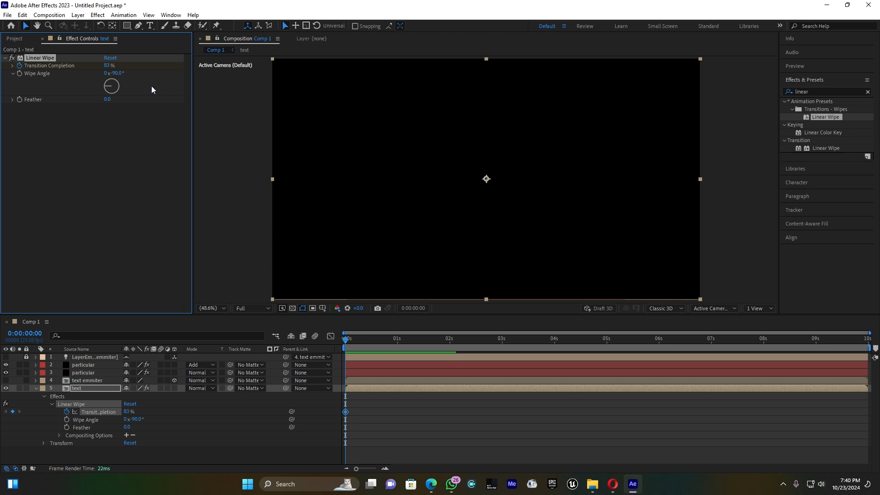
Add a Transition Completion keyframe of 17% at 0:00:03:01 and set the Linear Wipe Feather to 200
left_click_drag(346, 339, 504, 340)
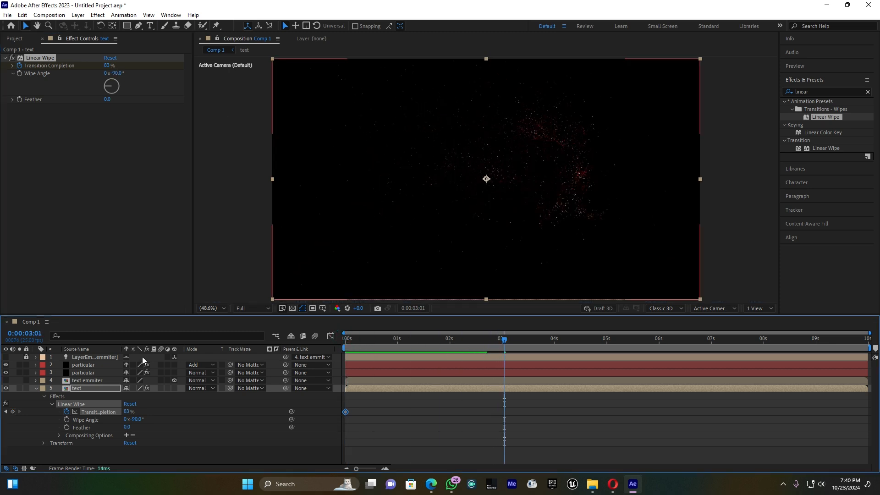
left_click_drag(108, 65, 80, 69)
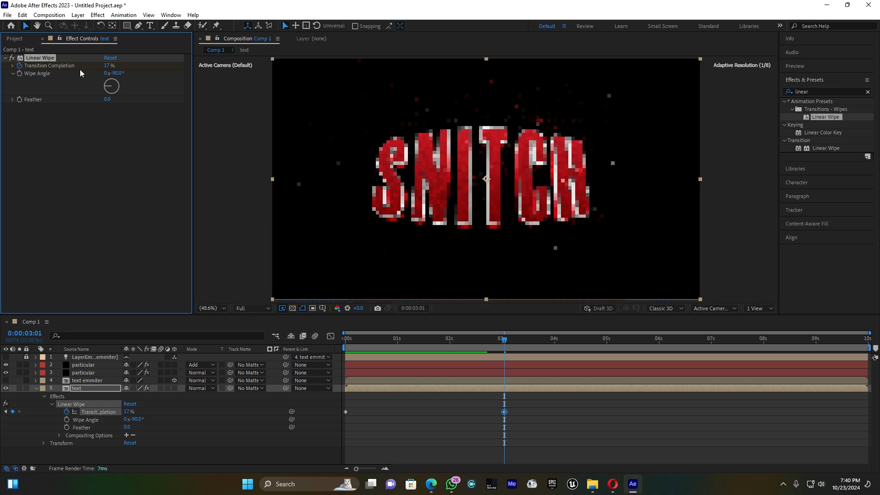
left_click(107, 99)
type("200")
key("Return")
Preview the wipe at 0:00:01:13 and reduce the Linear Wipe Feather to 131
left_click(457, 343)
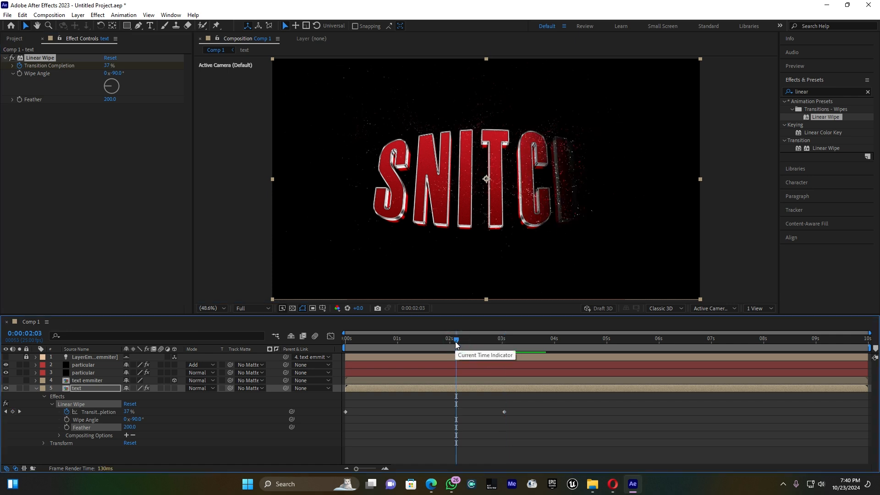
left_click_drag(457, 344, 424, 340)
mouse_move(110, 99)
left_mouse_down()
mouse_move(93, 103)
mouse_move(108, 102)
left_mouse_up()
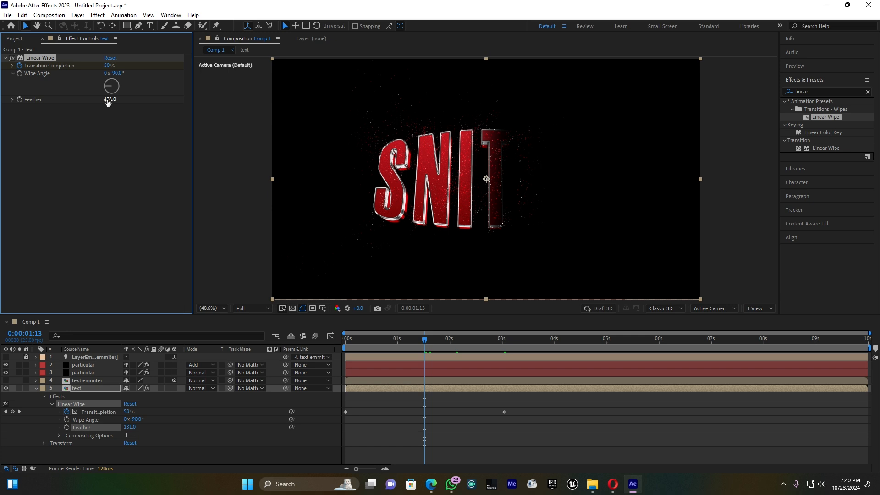
Collapse the text layer, delay its start to about 0:00:00:19, and return the current time to 0:00:00:02
left_click(36, 388)
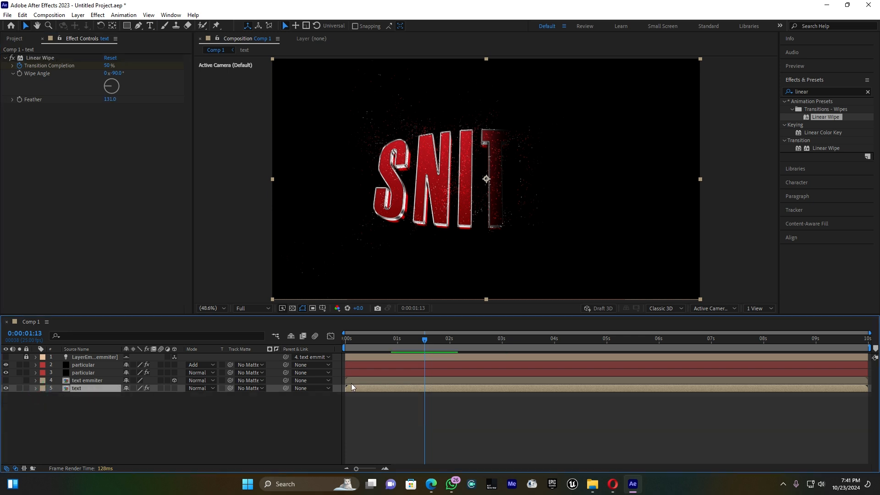
left_click_drag(354, 387, 376, 387)
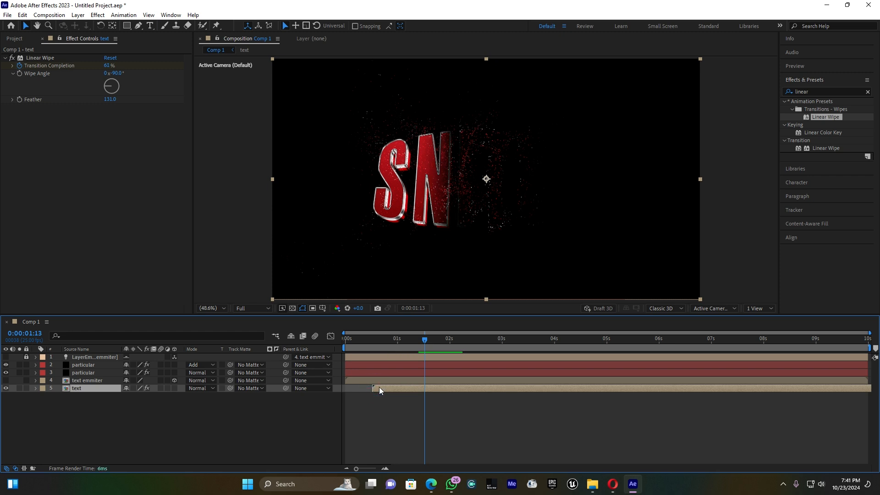
left_click_drag(379, 387, 381, 389)
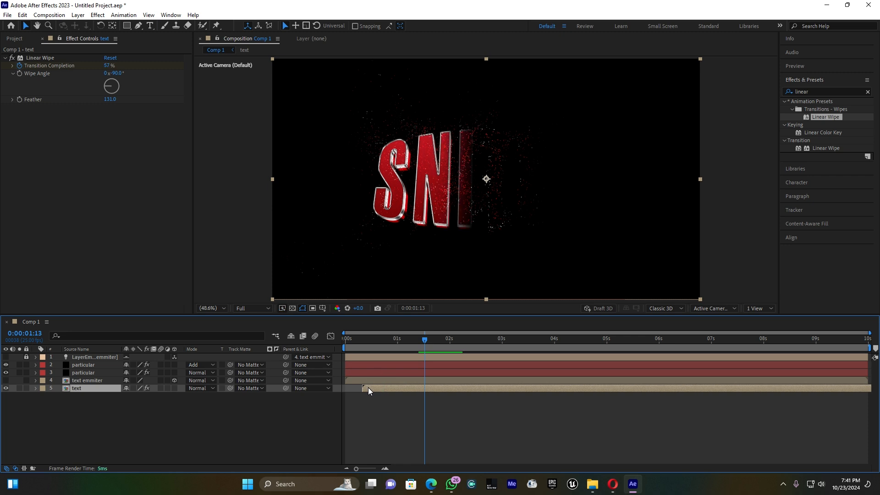
left_click_drag(369, 389, 397, 389)
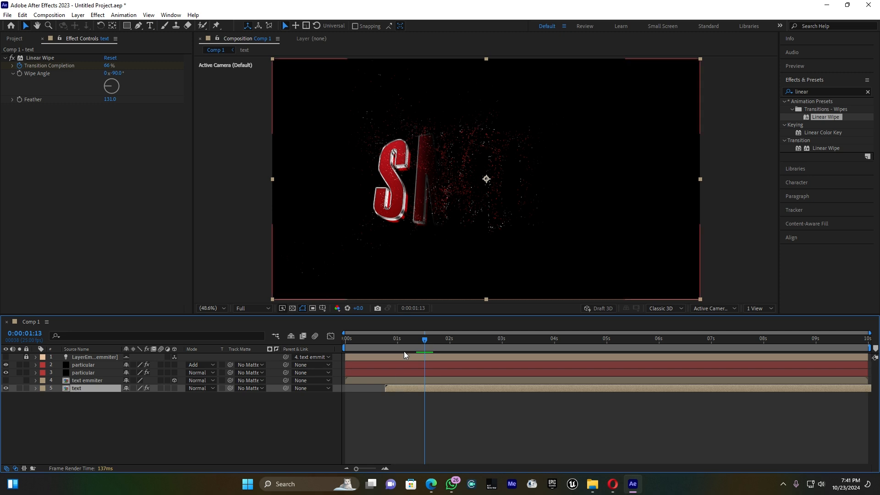
left_click_drag(421, 337, 348, 339)
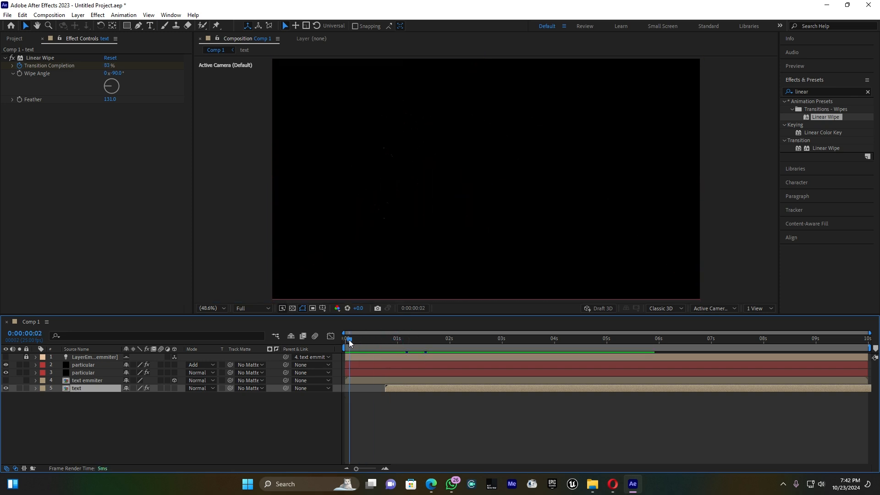
Preview the reveal from 0:00:00:00 to check the delayed text wipe against the particles
key("space")
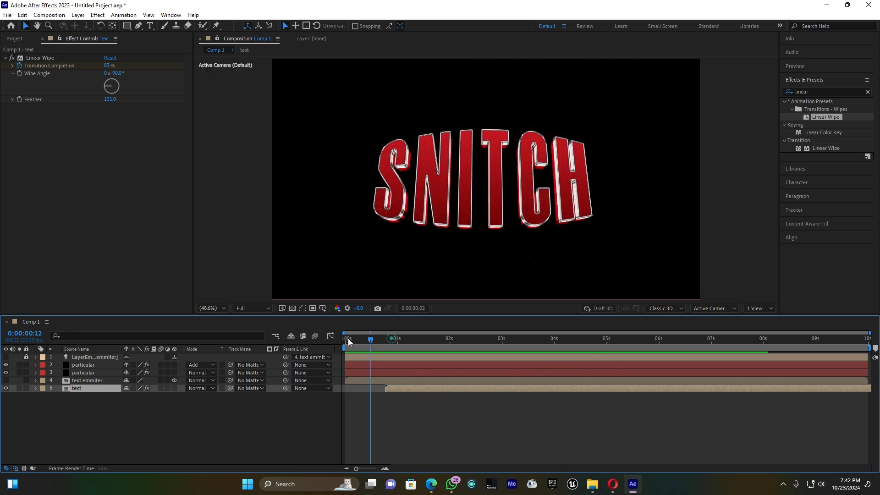
left_click_drag(391, 339, 339, 337)
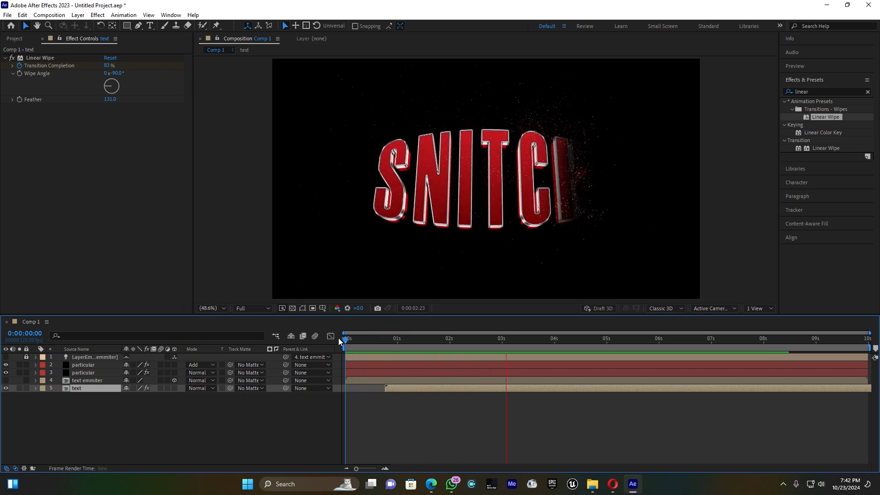
key("space")
Go to 0:00:01:21 and reduce the text layer's Linear Wipe Feather to 95
left_click_drag(389, 340, 442, 339)
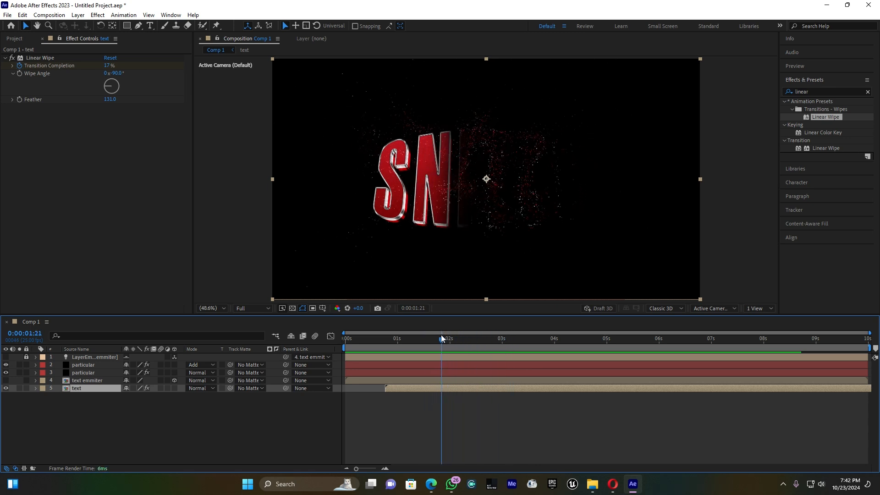
left_click(417, 388)
left_click_drag(112, 99, 96, 100)
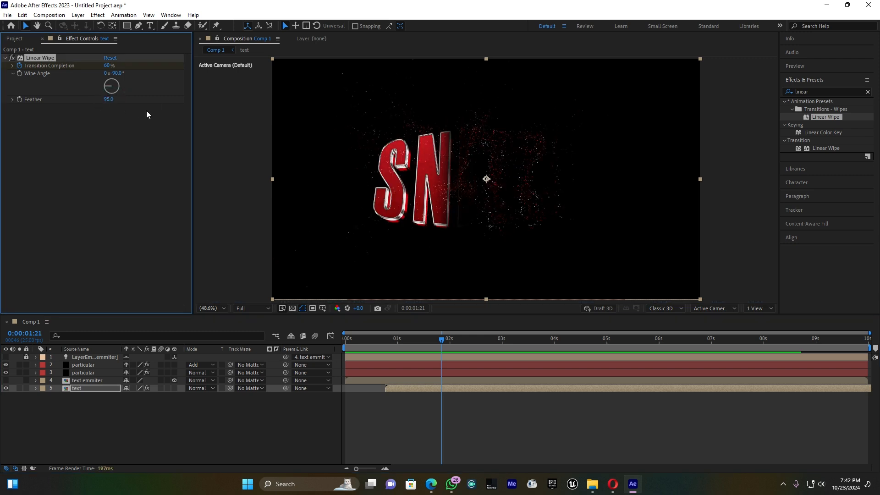
Return to 0:00:00:00 and play the composition to review the wipe with its sharper feather, stopping at about 0:00:03:13
left_click_drag(402, 341, 336, 335)
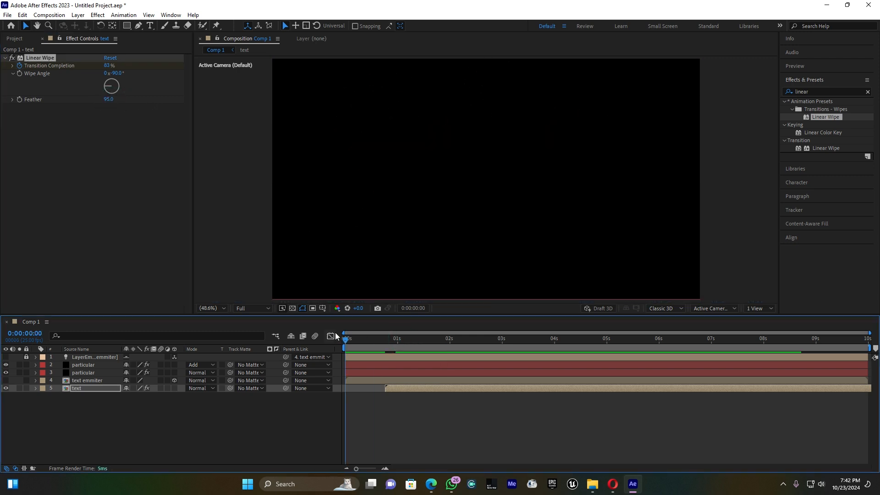
key("space")
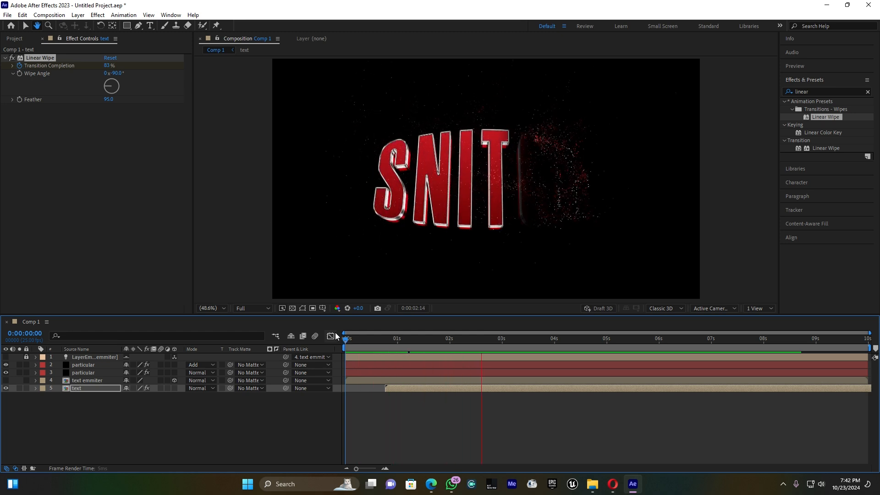
key("space")
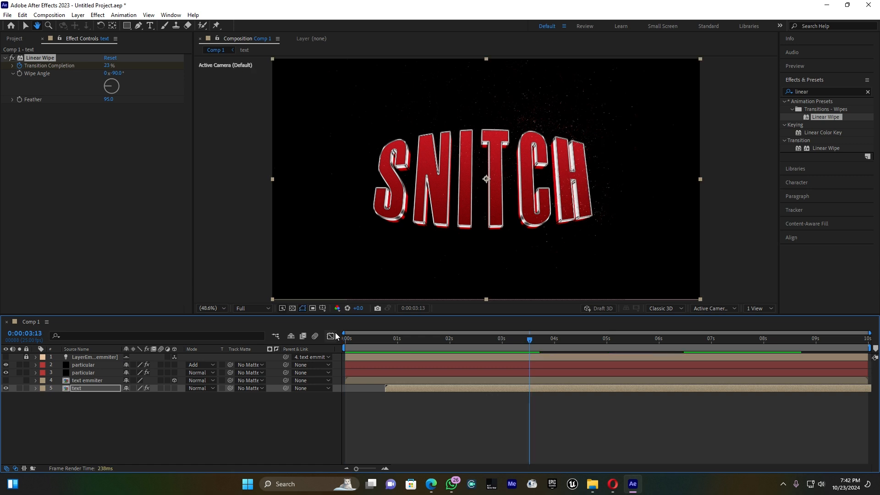